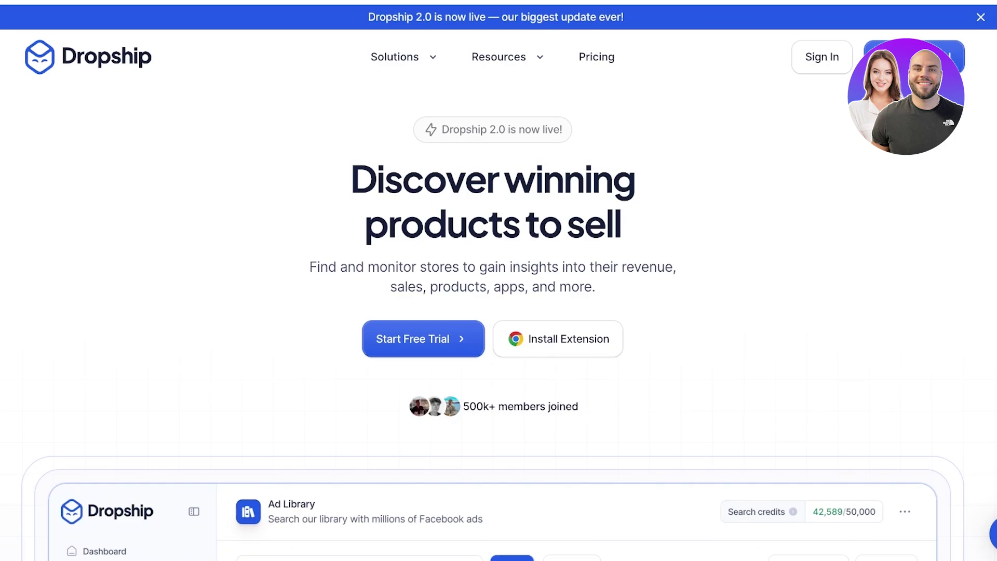
Step: Look through the Dropship homepage, including its Ad Library preview, supported selling platforms, product database and ad spend sections
mouse_move(400, 56)
scroll(498, 322, "down", 3)
scroll(498, 322, "up", 3)
scroll(493, 312, "down", 5)
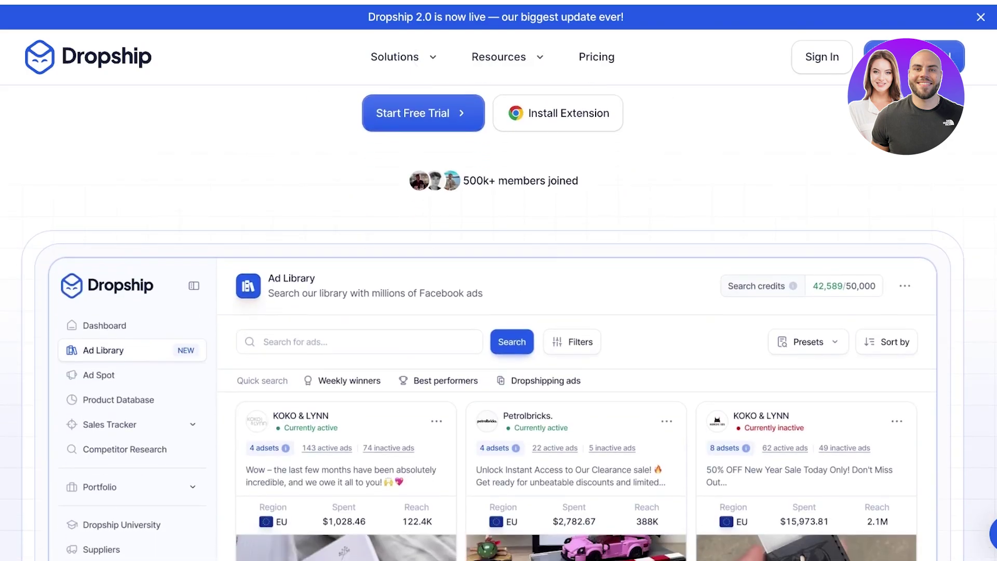
scroll(493, 322, "down", 2)
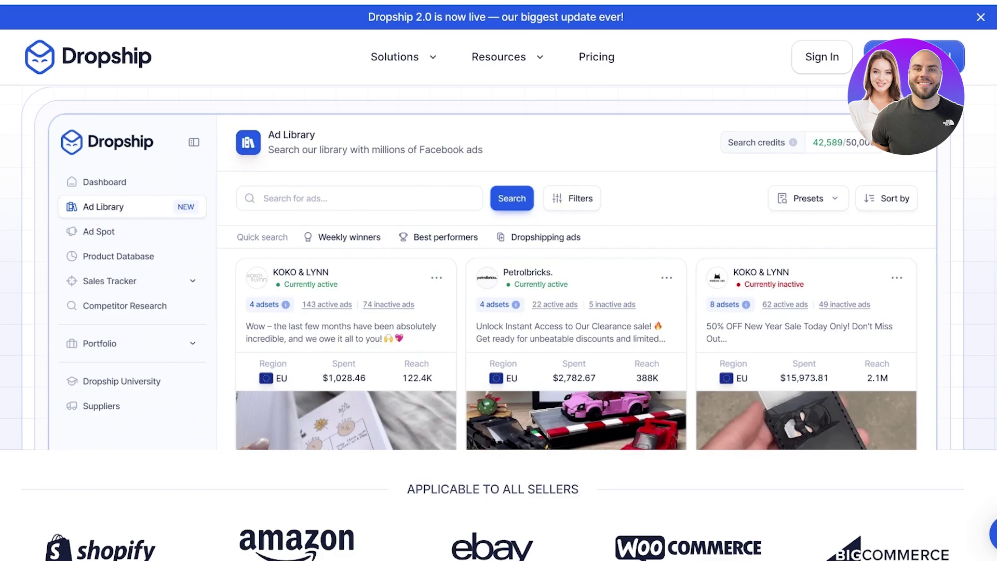
scroll(493, 312, "down", 7)
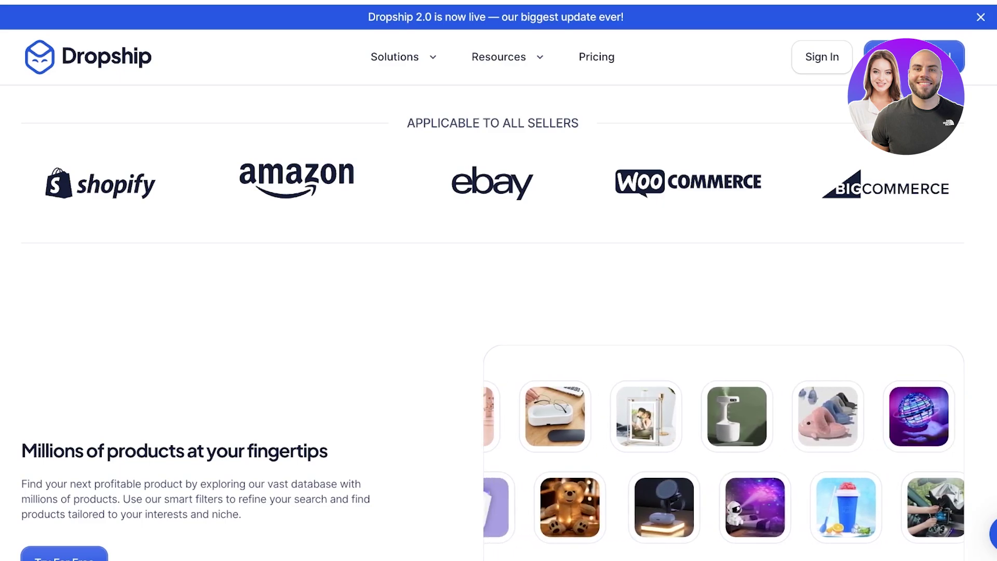
scroll(498, 311, "down", 6)
scroll(499, 311, "down", 3)
scroll(499, 312, "up", 6)
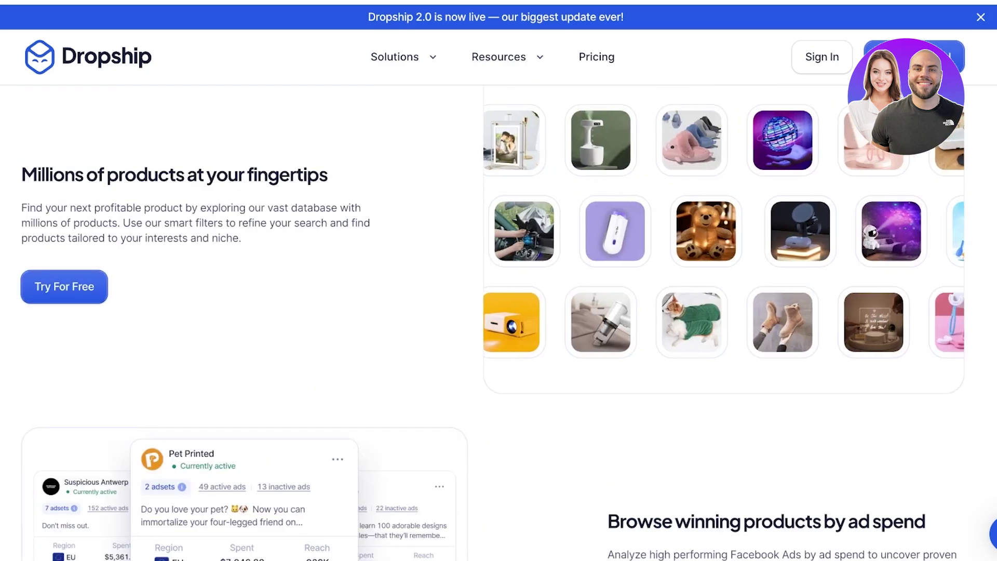
scroll(499, 312, "down", 4)
scroll(498, 312, "up", 15)
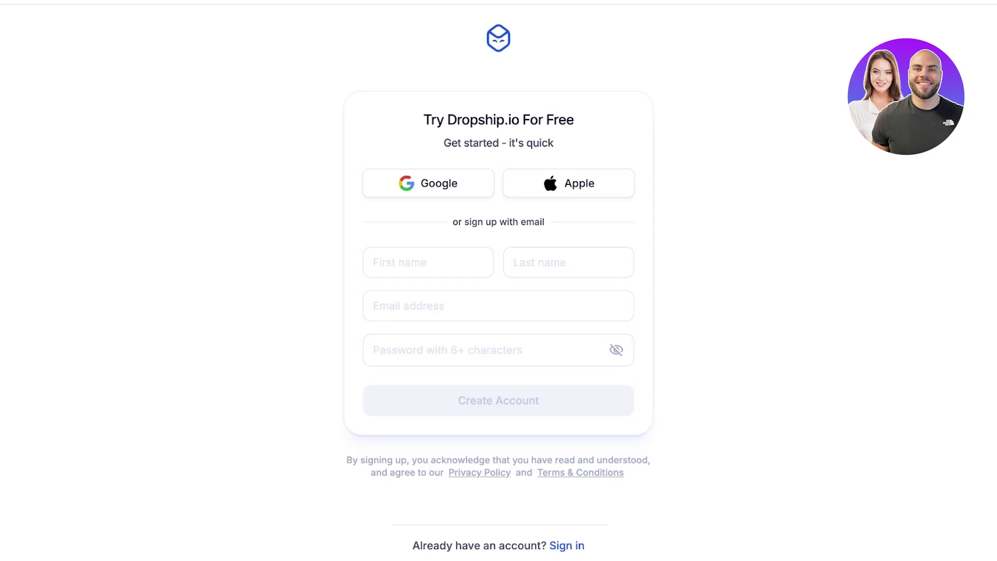
Step: Begin the account sign-up at the first name field, and start the free trial of the Basic plan after comparing the plans
left_click(428, 262)
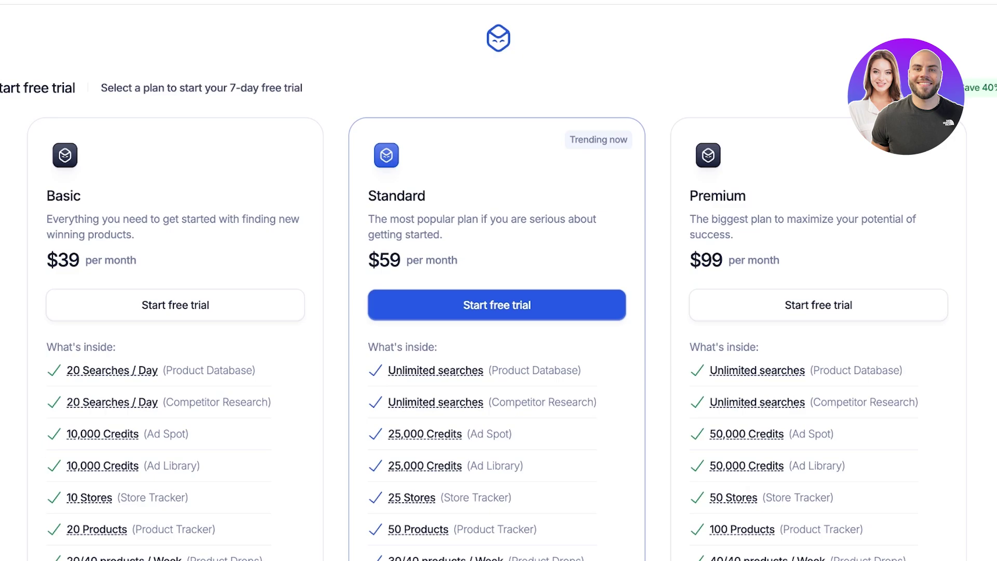
scroll(498, 312, "down", 3)
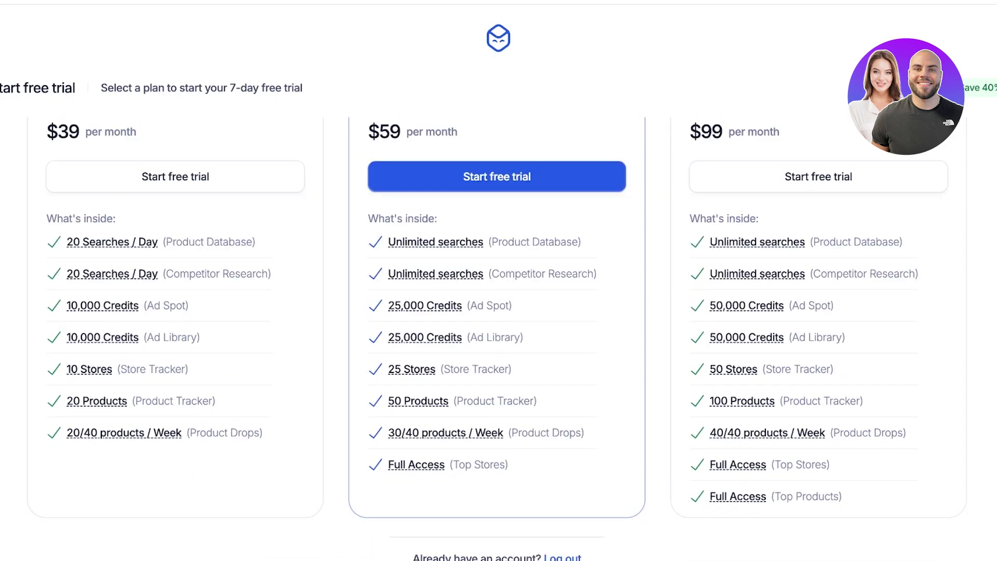
scroll(498, 312, "up", 2)
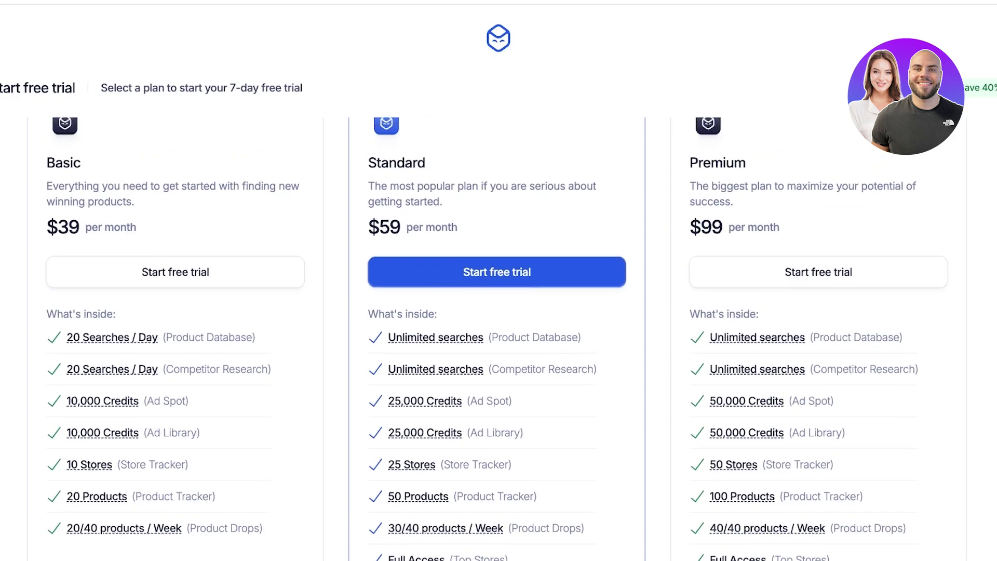
scroll(498, 312, "down", 2)
scroll(499, 311, "up", 3)
scroll(498, 311, "down", 1)
scroll(498, 337, "up", 1)
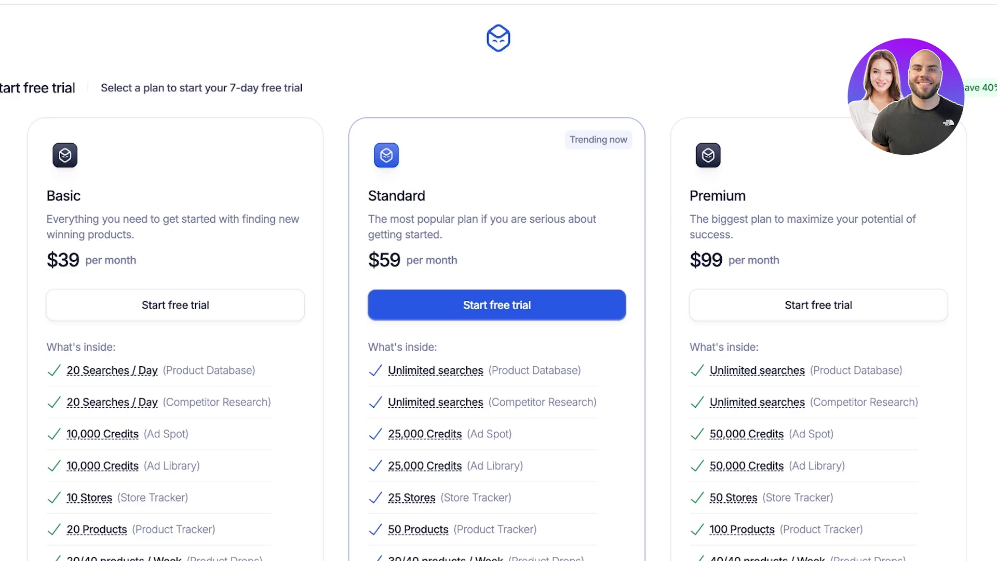
scroll(498, 338, "down", 3)
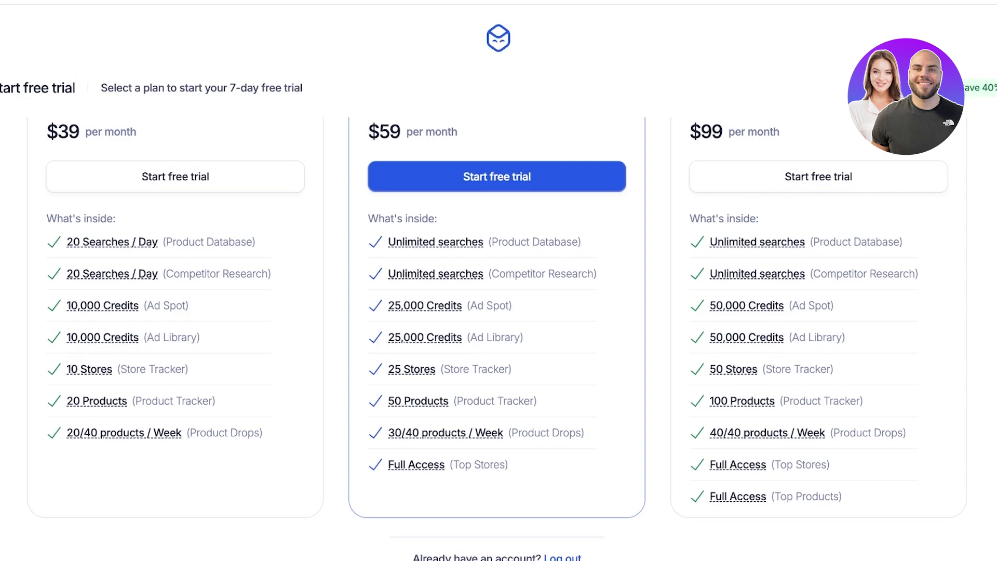
scroll(498, 337, "up", 3)
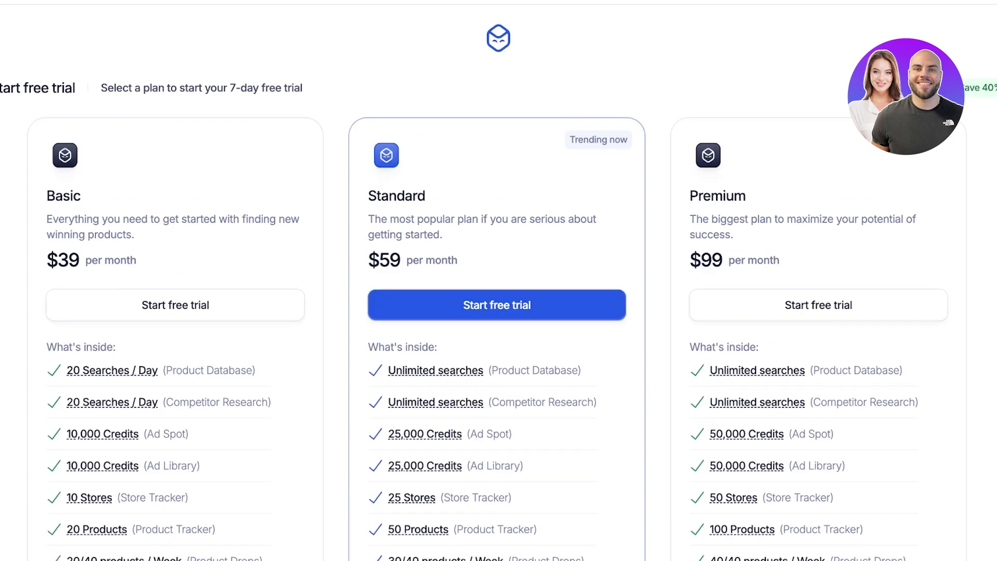
left_click(175, 305)
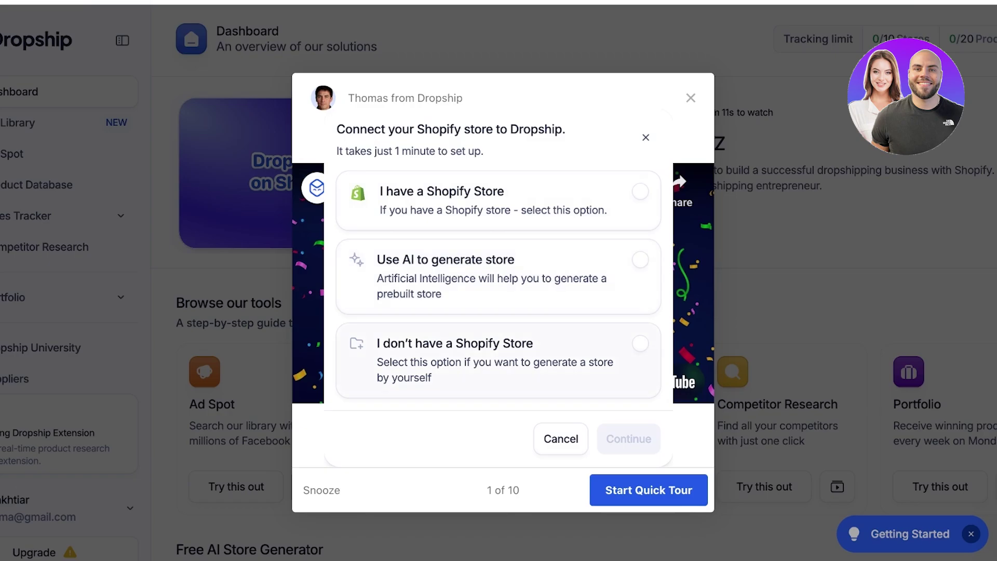
Step: Connect an existing Shopify store to Dropship by installing the Dropship - Product Research app in Shopify
left_click(639, 191)
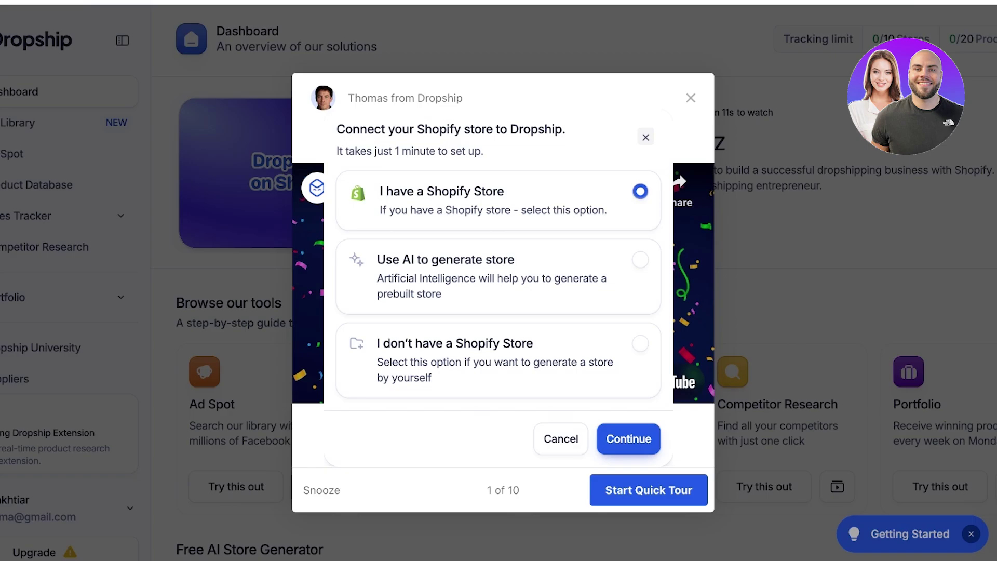
left_click(627, 438)
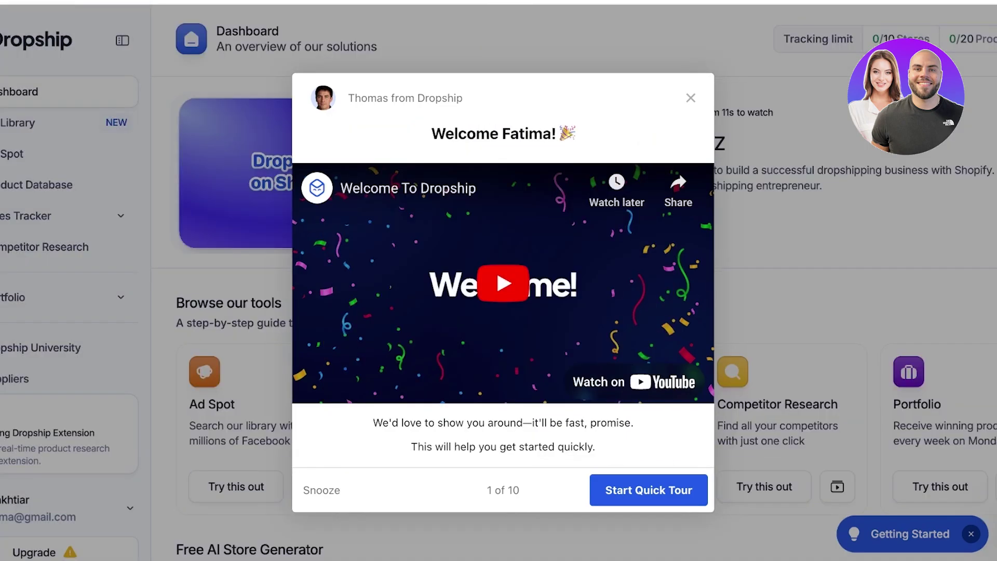
key("Escape")
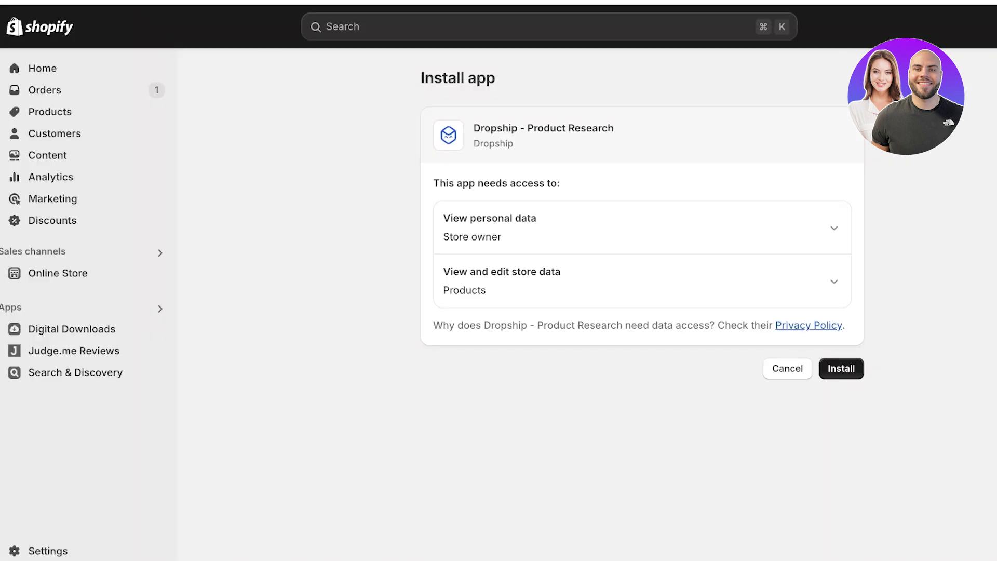
left_click(843, 368)
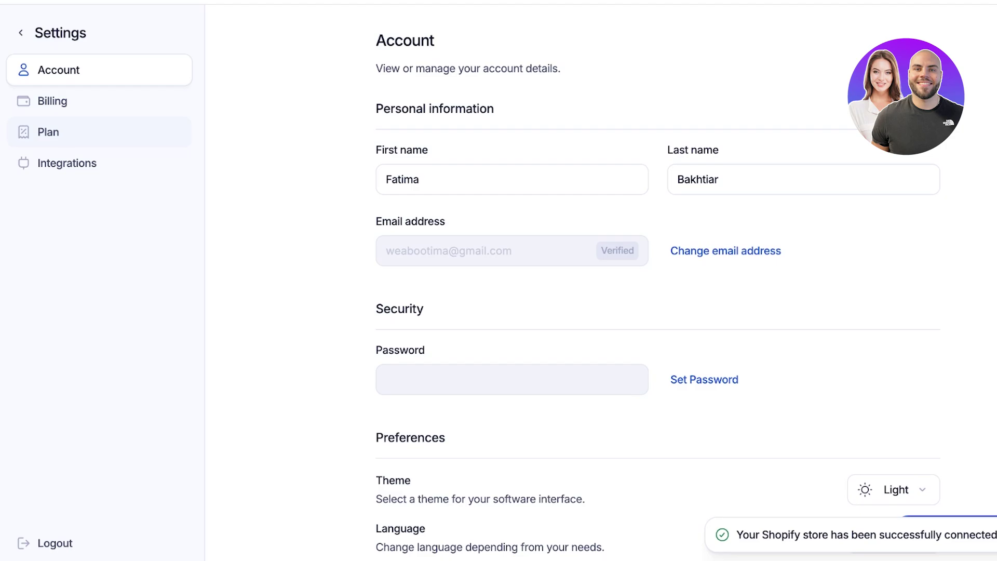
Step: Leave the account settings for the Ad Library and search its ads for "candle"
scroll(601, 280, "down", 3)
scroll(600, 280, "up", 3)
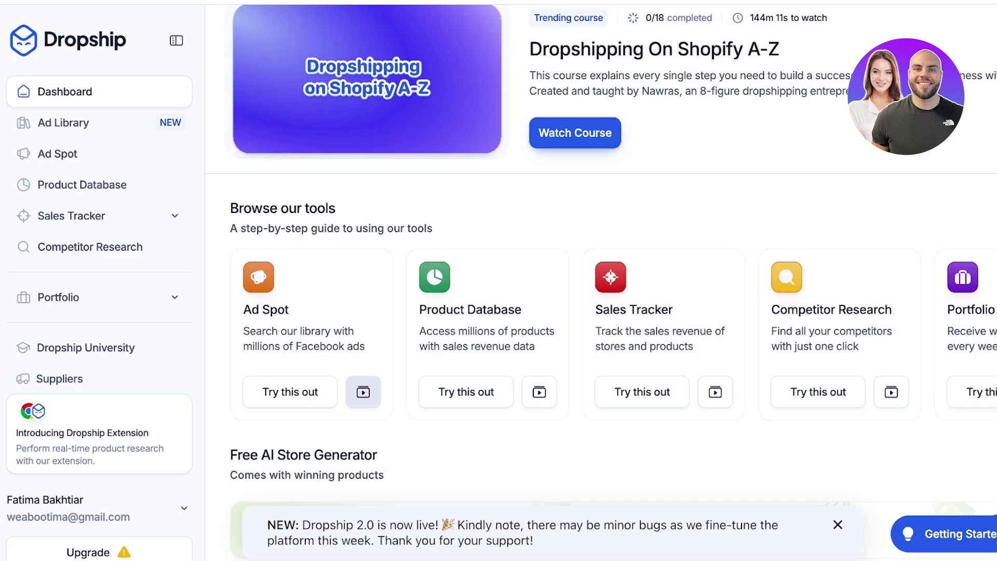
scroll(601, 280, "down", 1)
left_click(63, 123)
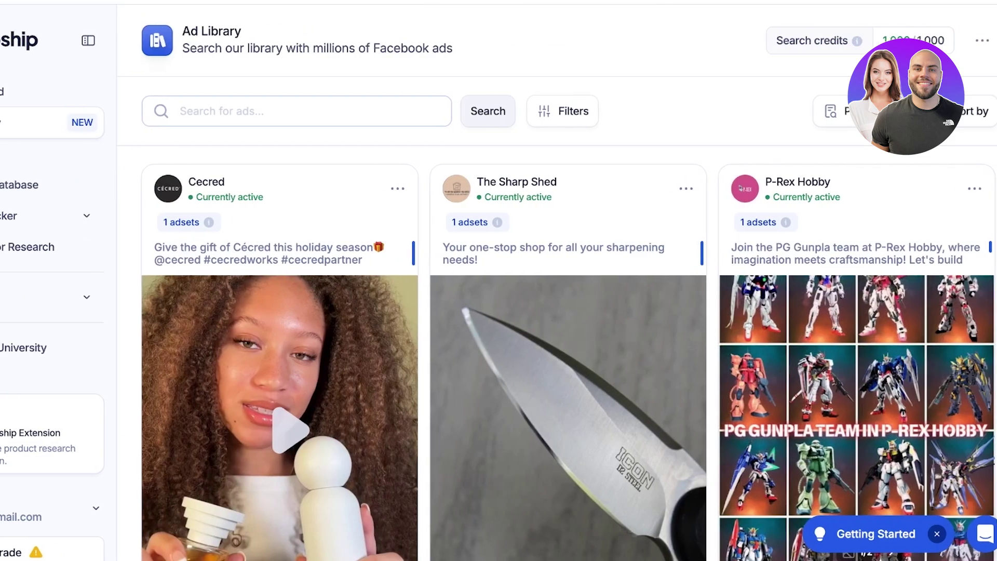
left_click(268, 111)
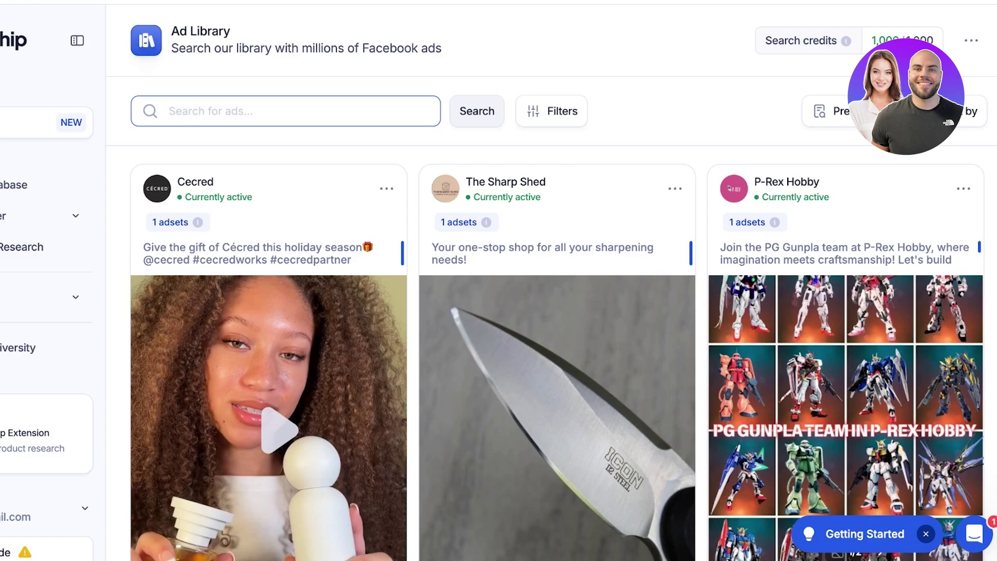
type("candle")
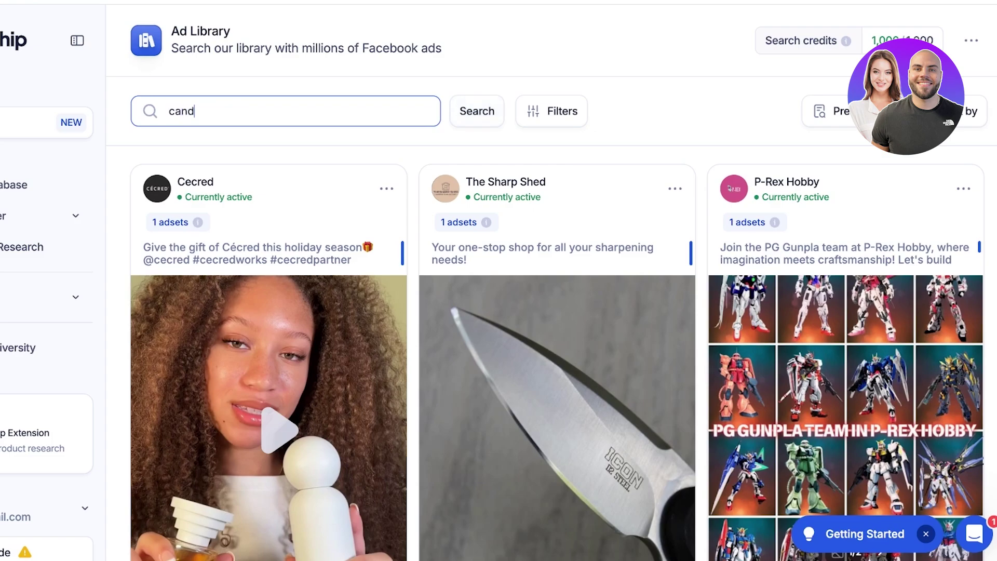
key("Return")
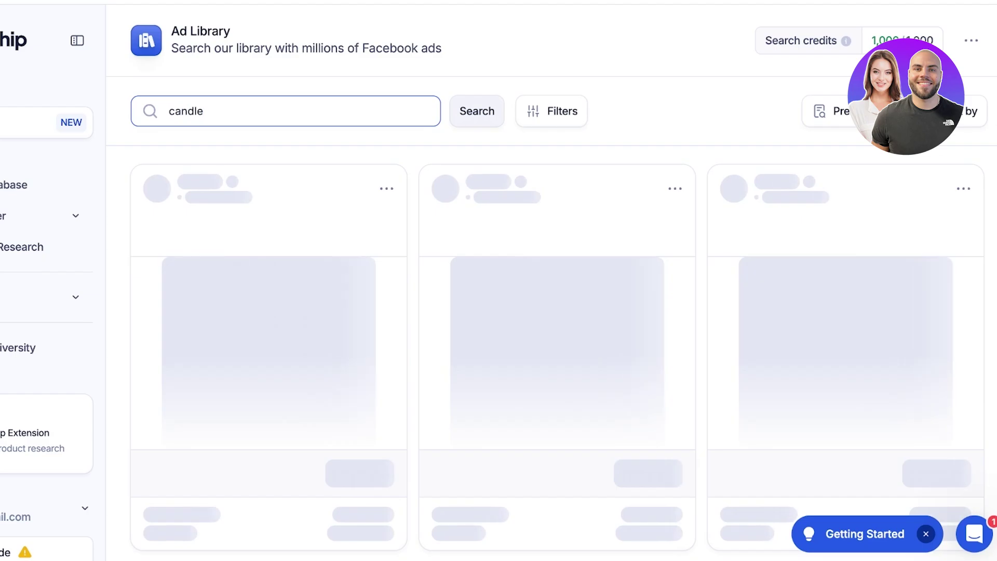
Step: Examine the candle ads, checking their status, spend, reach, target countries, creatives and creation dates
scroll(551, 353, "down", 1)
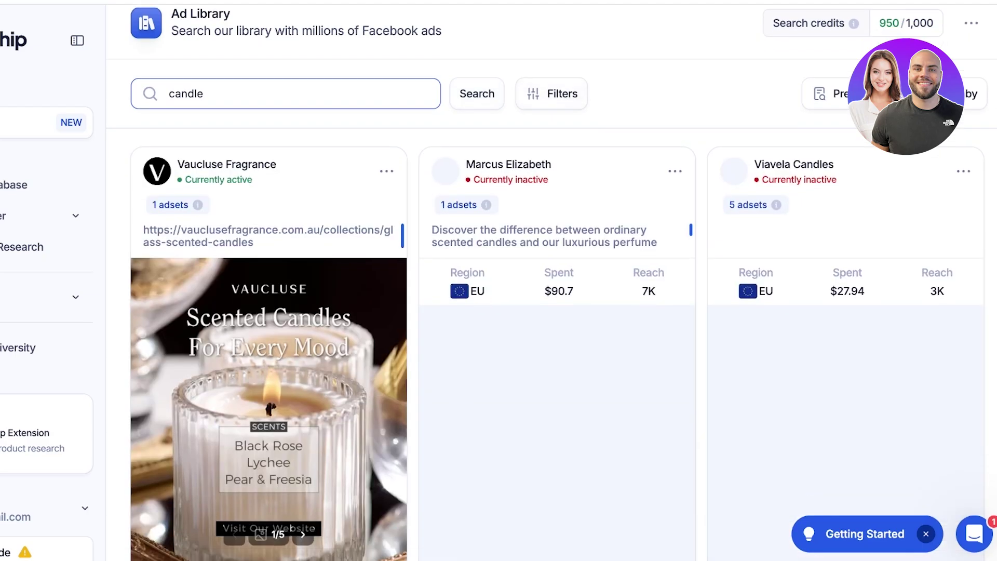
scroll(557, 343, "down", 1)
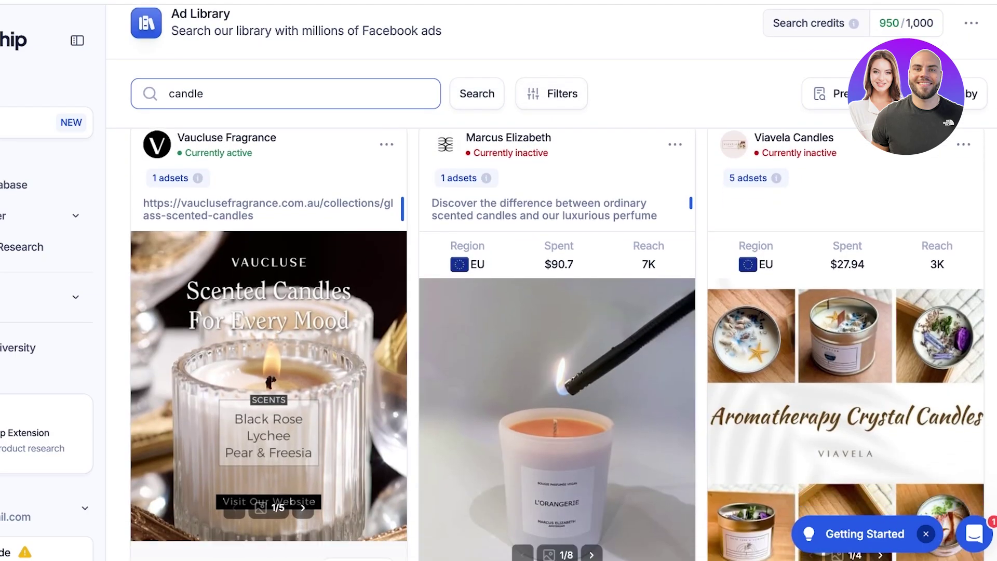
scroll(556, 343, "down", 10)
scroll(556, 343, "up", 6)
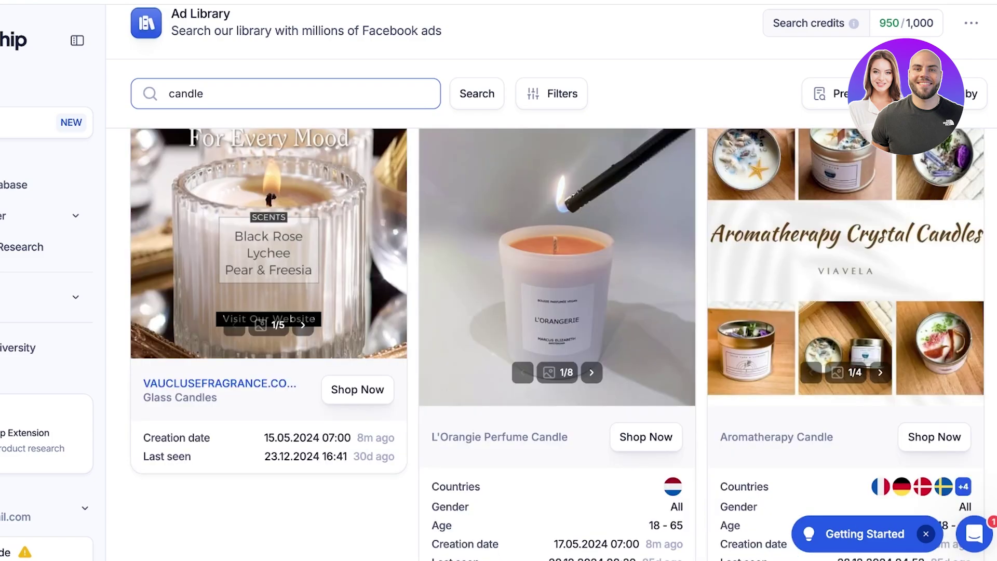
scroll(557, 343, "down", 6)
scroll(557, 343, "up", 3)
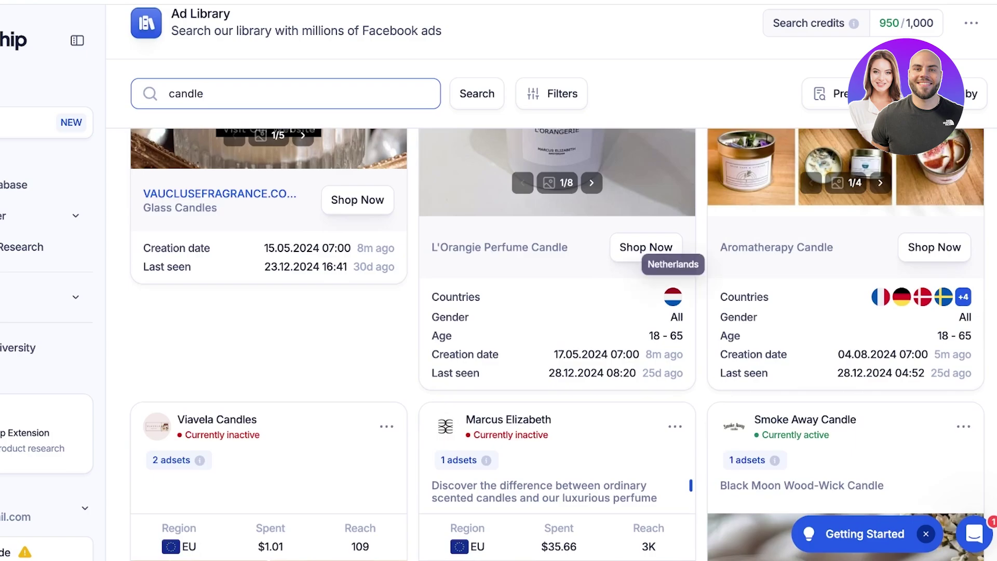
scroll(673, 299, "down", 2)
scroll(556, 342, "down", 4)
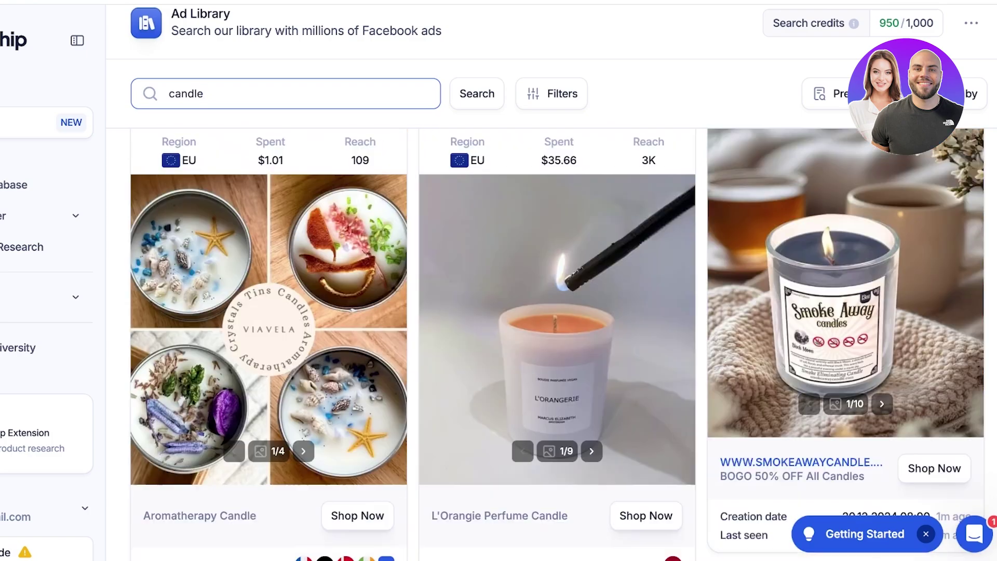
scroll(557, 342, "down", 4)
scroll(644, 363, "down", 4)
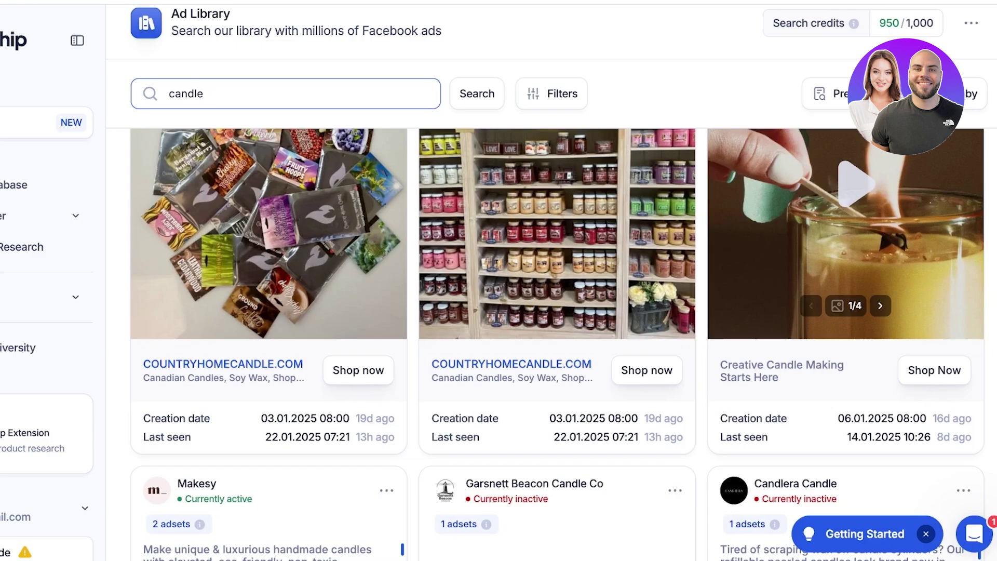
scroll(644, 364, "down", 4)
scroll(556, 345, "up", 5)
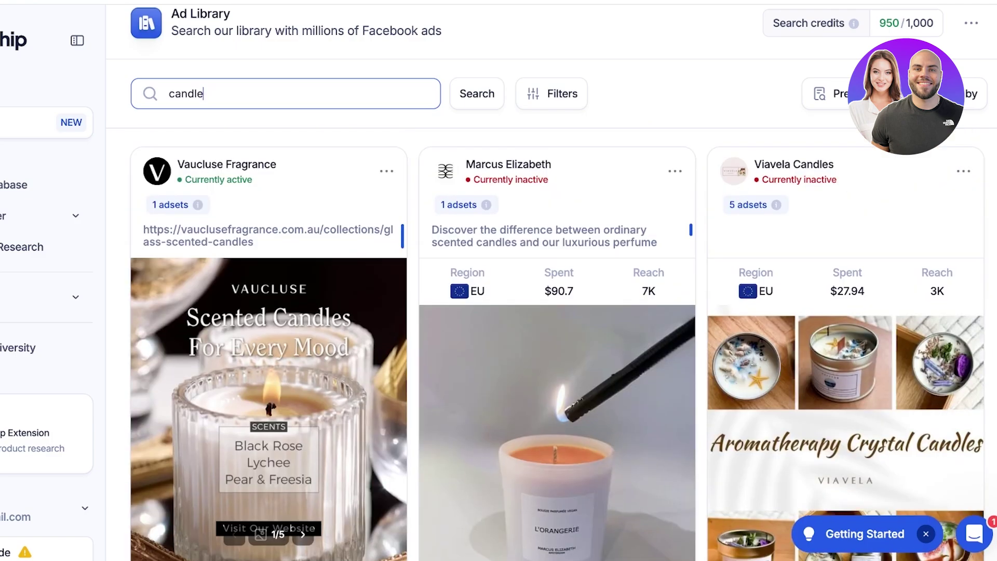
Step: Search the Ad Library for "khaadi" and look through the matching ads
key("super+a")
type("khaadi")
key("Return")
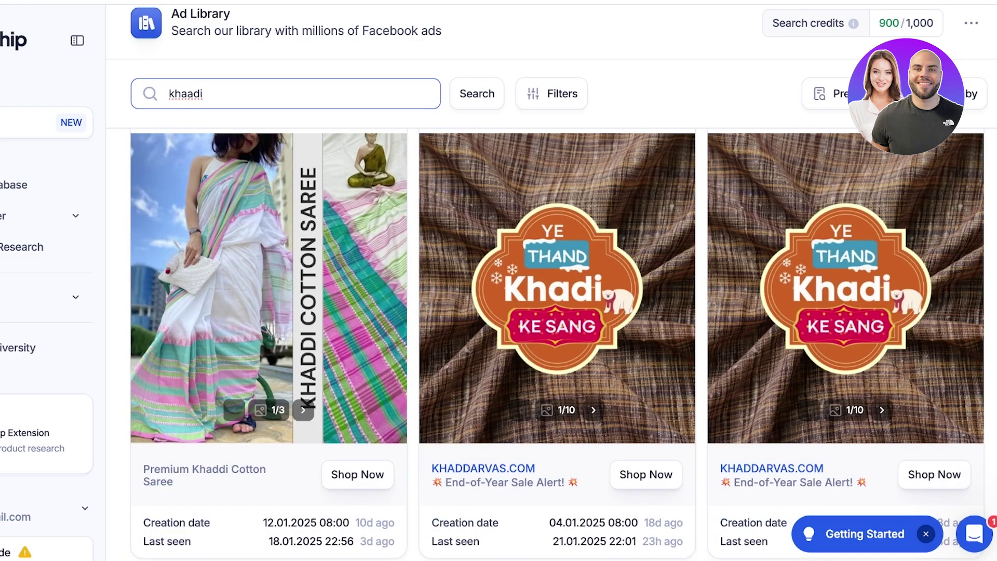
scroll(556, 343, "down", 10)
scroll(557, 344, "up", 8)
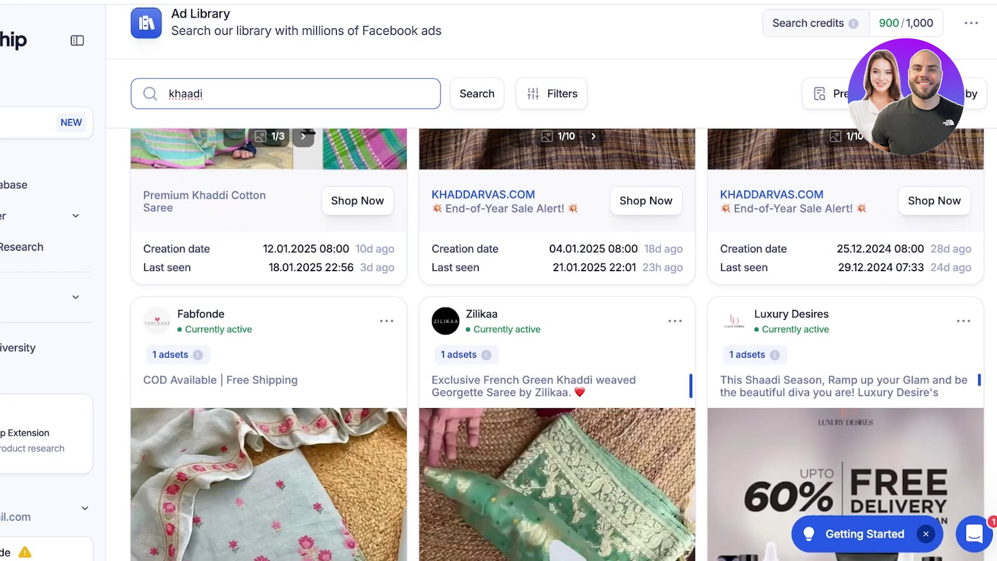
scroll(557, 344, "down", 2)
scroll(556, 312, "up", 7)
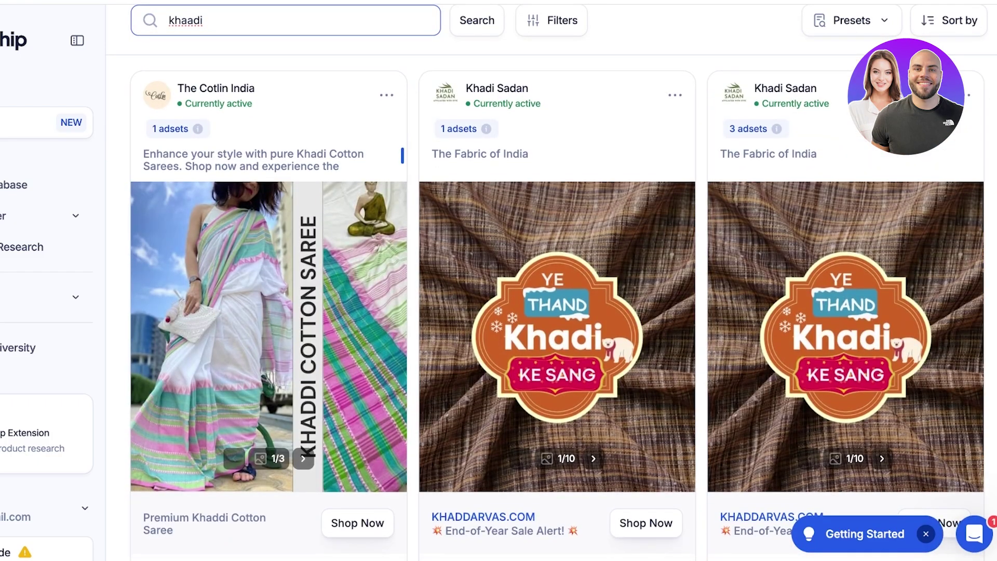
scroll(557, 312, "up", 2)
Step: Clear the ad search term and display the Ad Library filters to review the creative type, amount, category, status and date options
key("ctrl+a")
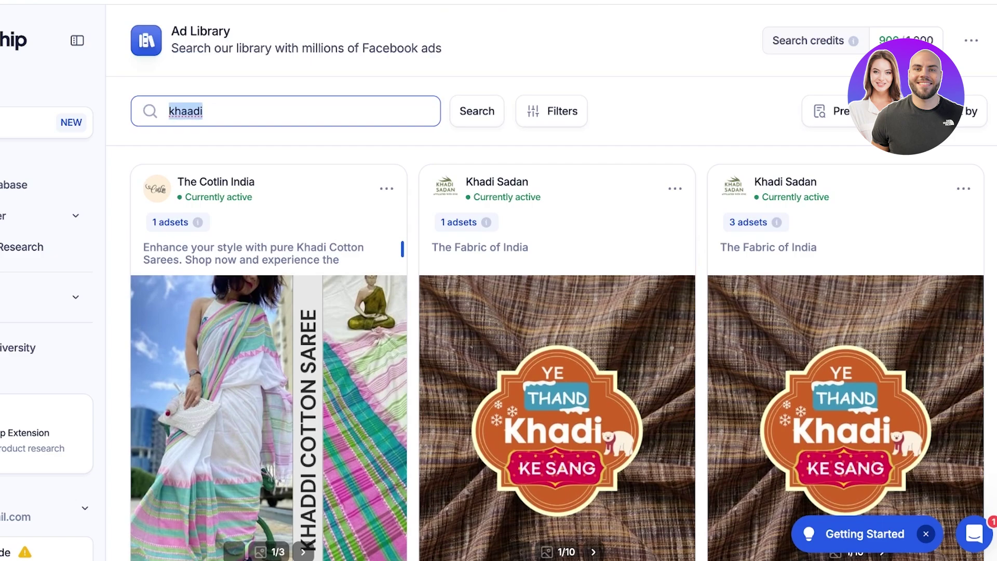
key("BackSpace")
left_click(551, 111)
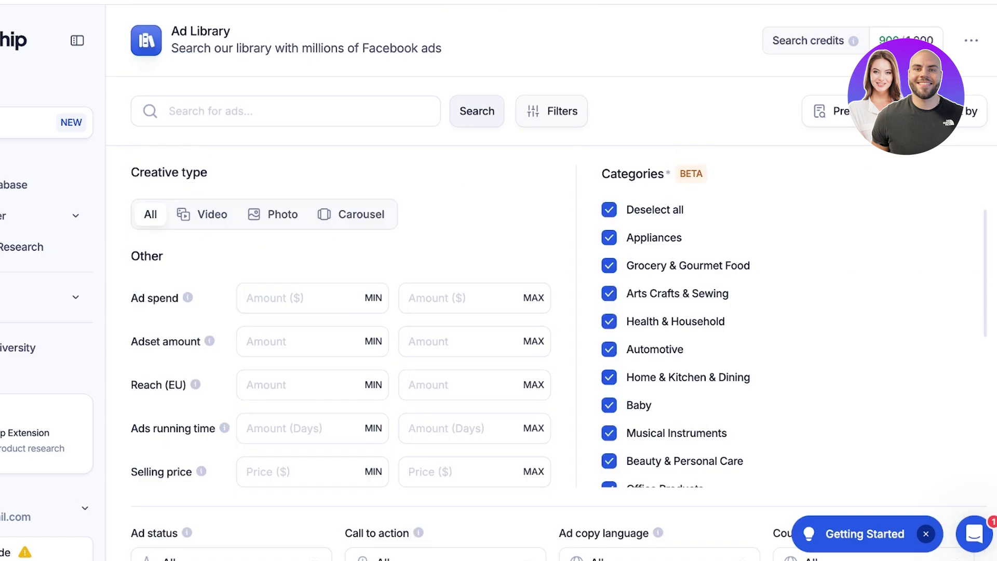
scroll(552, 284, "down", 3)
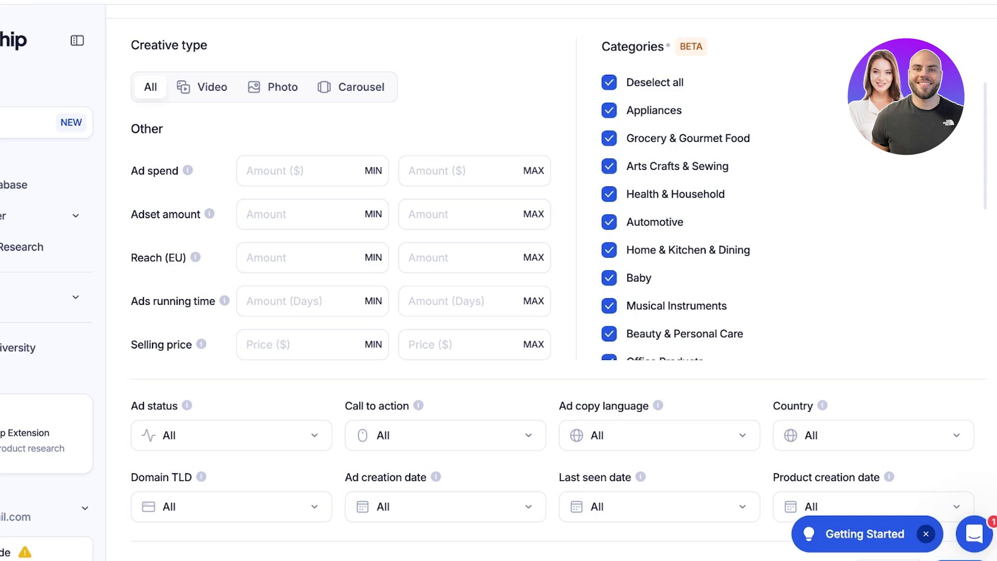
scroll(551, 283, "down", 1)
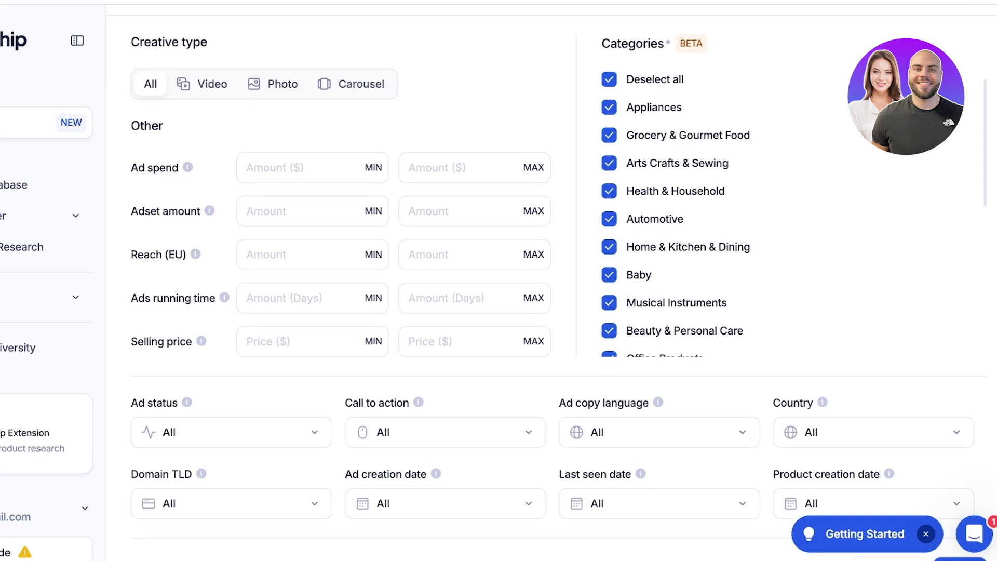
Step: Restrict the category filter to Clothing & Shoes & Jewelry and search the Ad Library for "fashion"
scroll(551, 283, "up", 3)
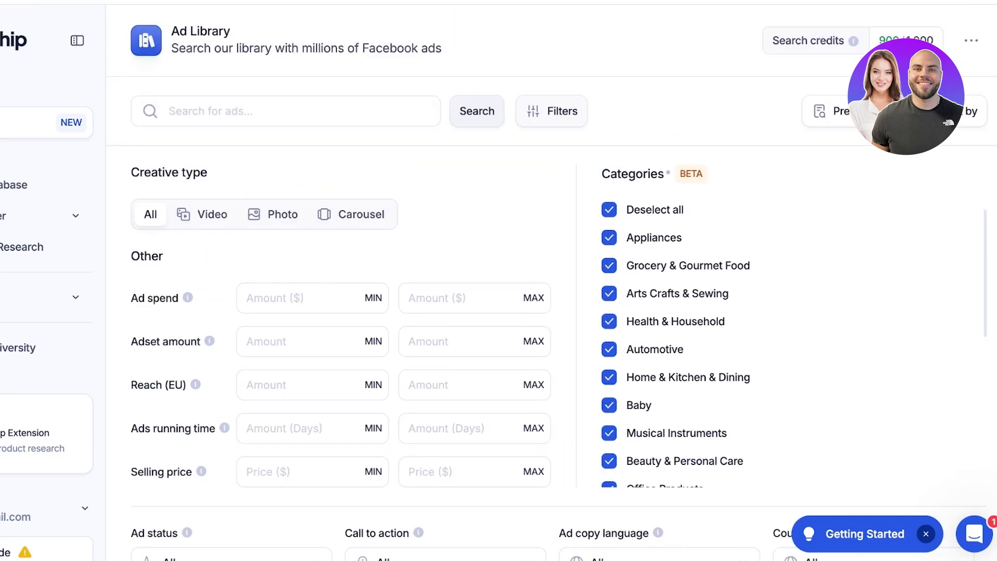
left_click(609, 209)
scroll(608, 321, "down", 5)
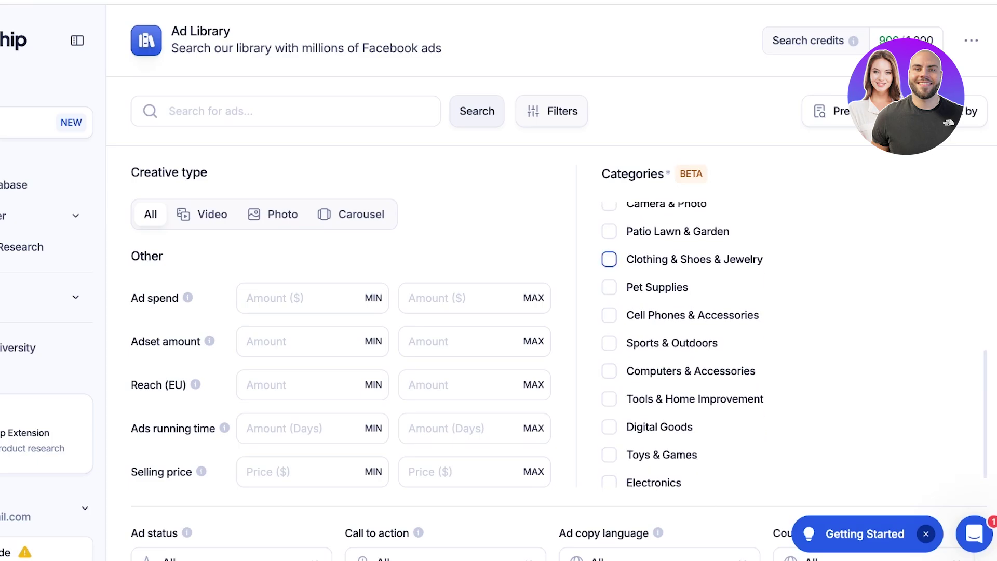
left_click(609, 259)
left_click(169, 111)
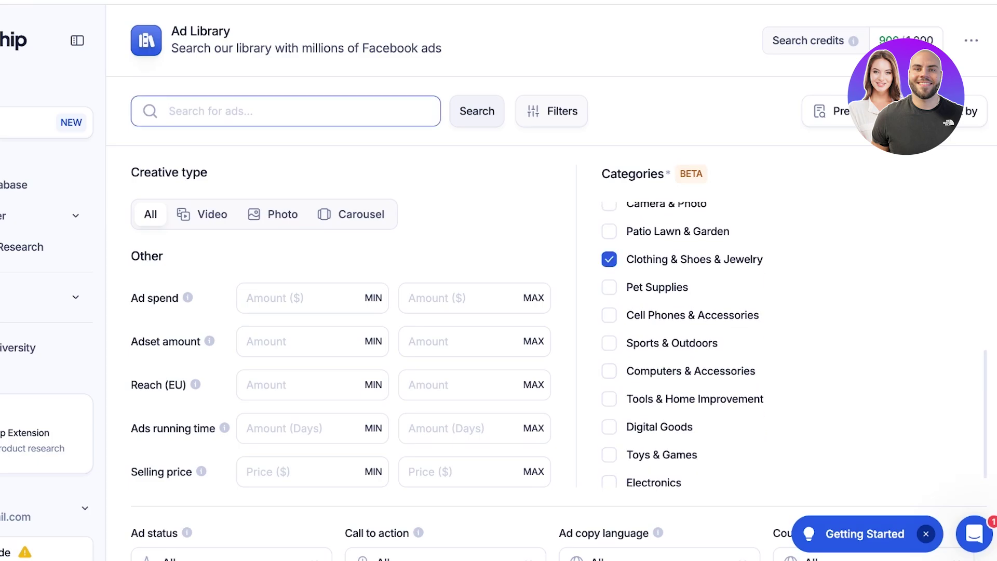
type("fashion")
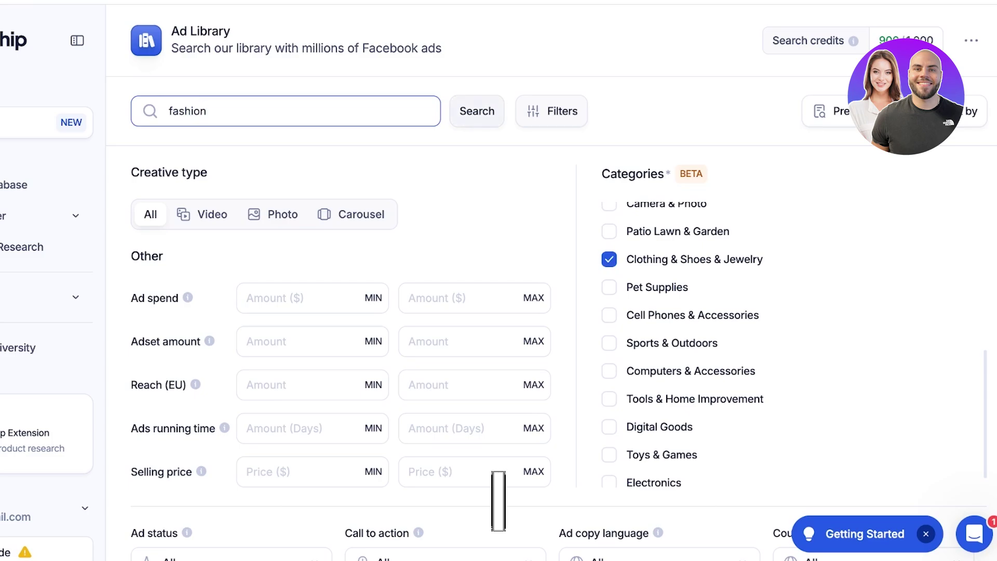
key("Return")
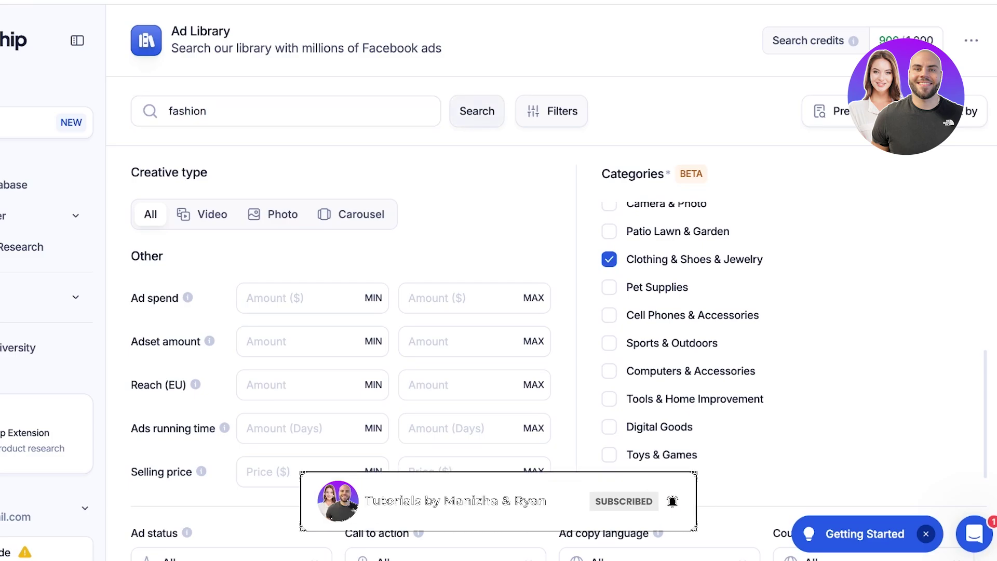
Step: Look through the fashion ads, review the available Ad Library filters and check the search credits
scroll(551, 311, "down", 6)
scroll(550, 312, "down", 2)
scroll(551, 312, "down", 2)
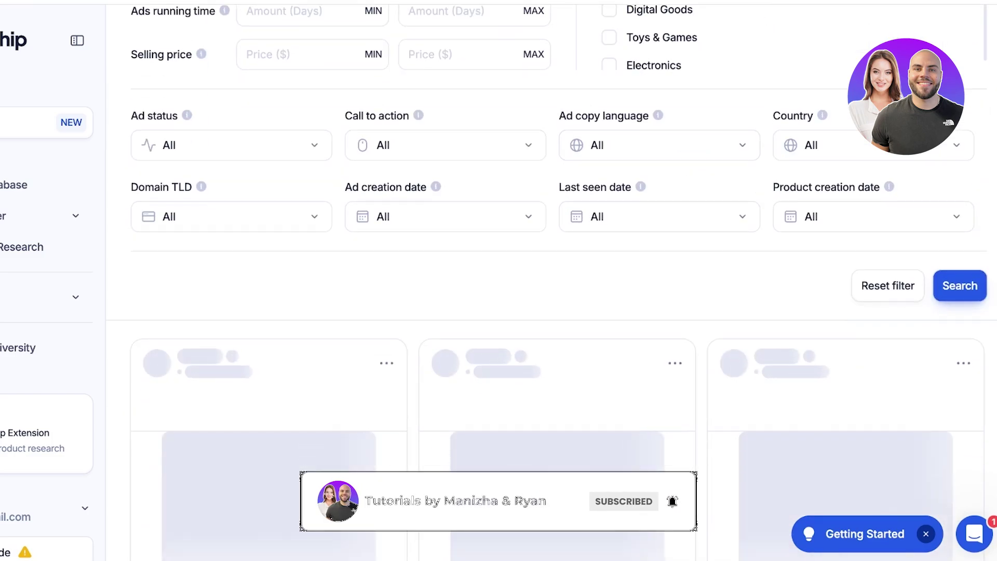
scroll(557, 308, "down", 13)
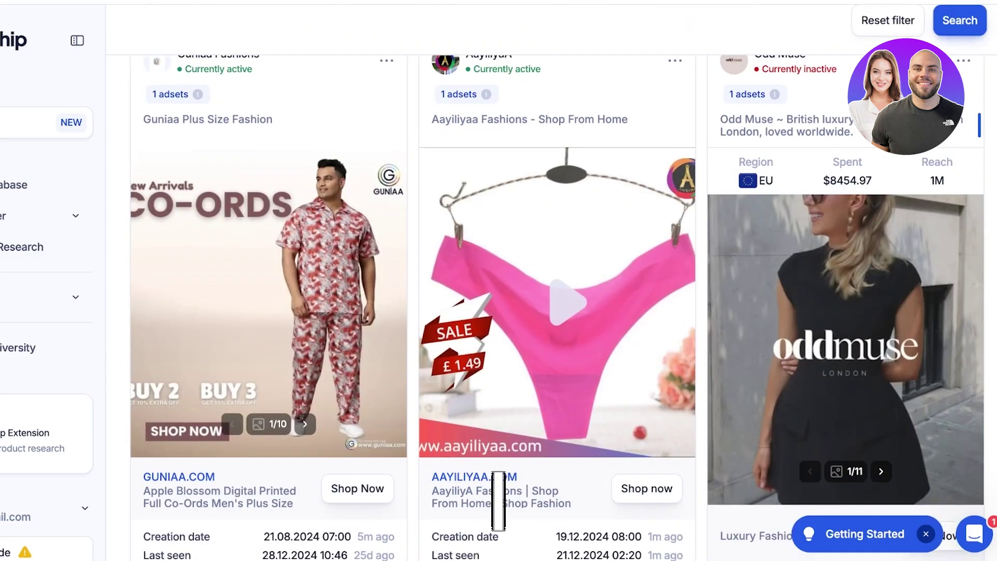
scroll(556, 307, "down", 4)
scroll(556, 307, "up", 15)
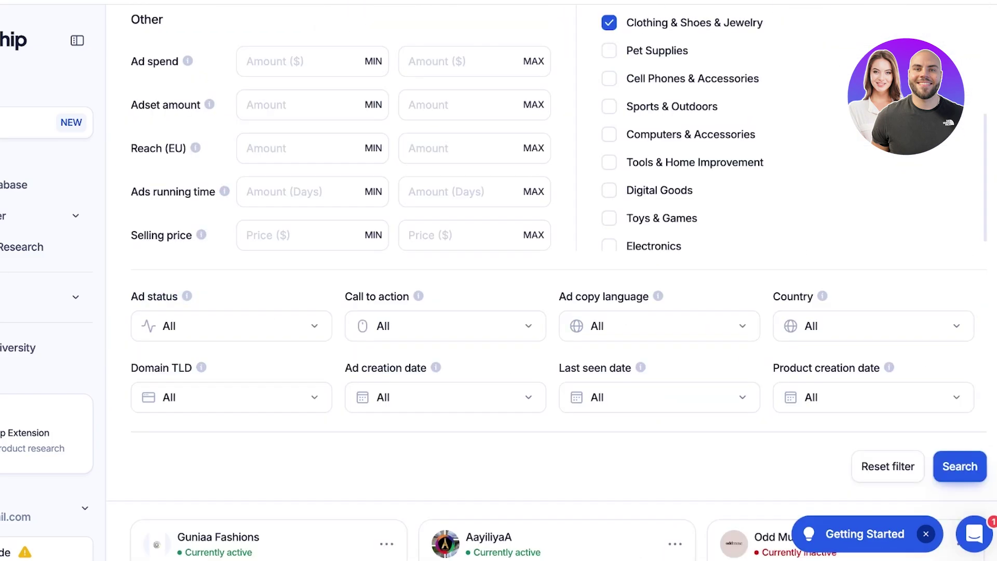
scroll(551, 282, "up", 2)
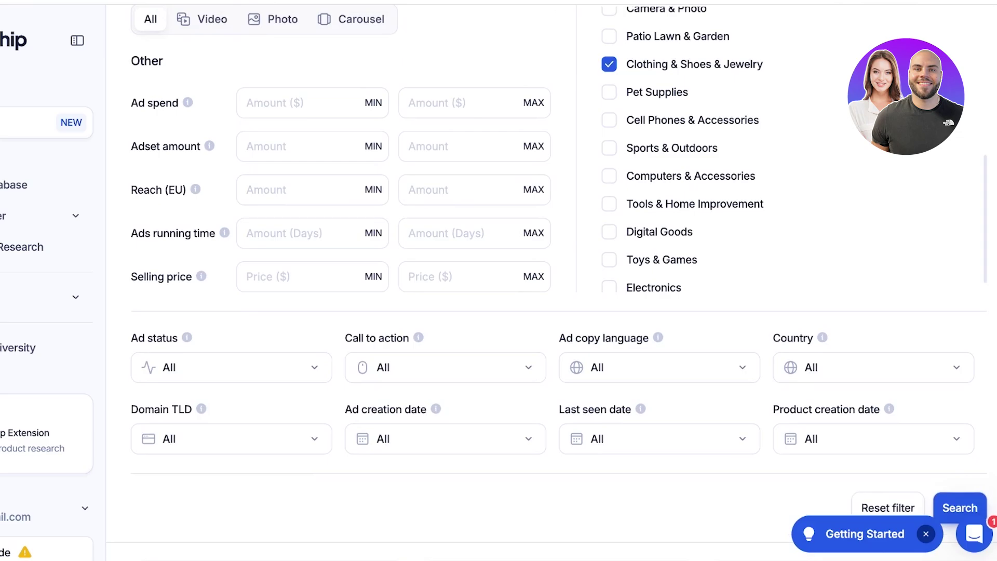
scroll(551, 283, "up", 1)
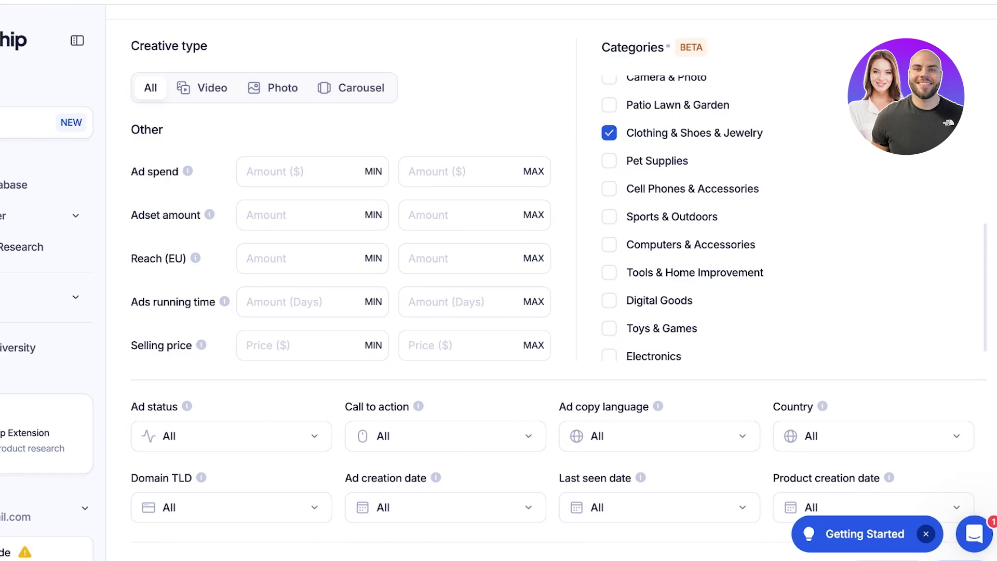
scroll(552, 282, "up", 3)
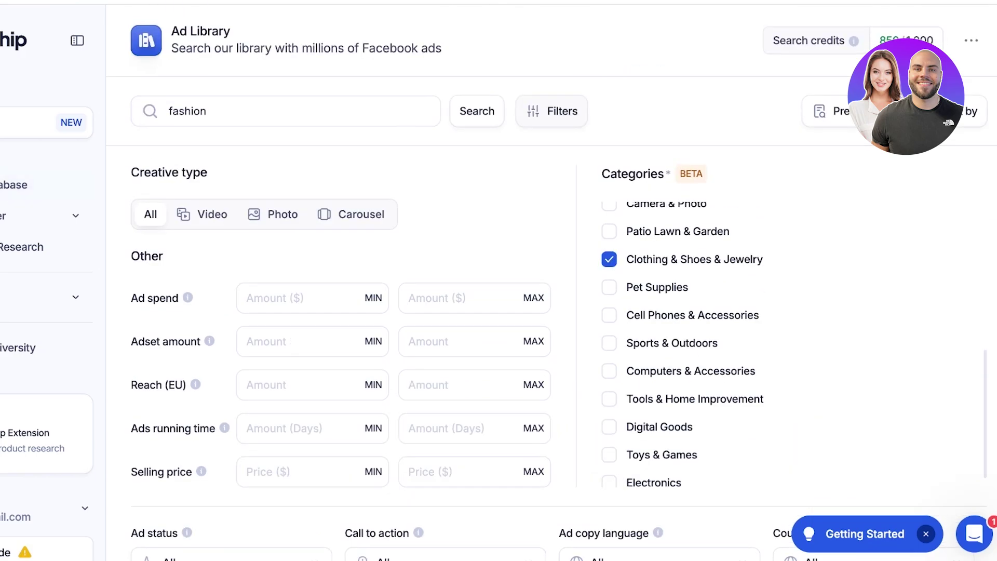
mouse_move(854, 41)
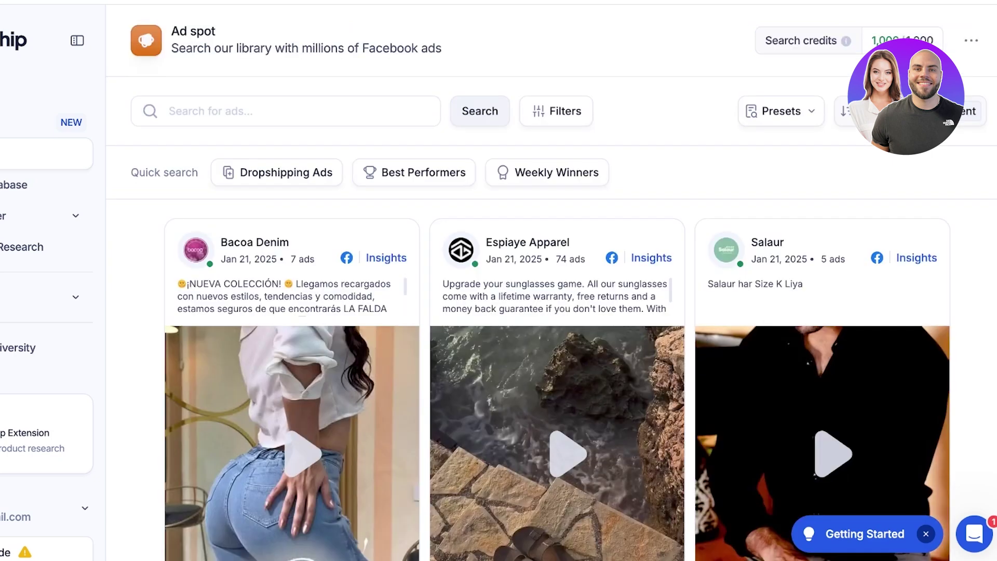
Step: Browse the Ad spot's recent ads and run the Best Performers quick search
scroll(551, 312, "down", 10)
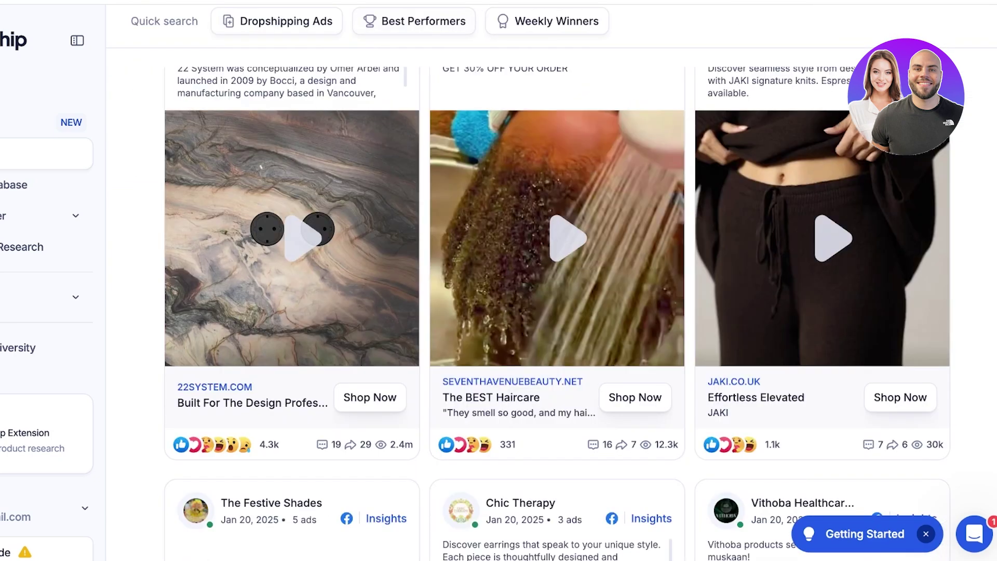
scroll(556, 311, "up", 10)
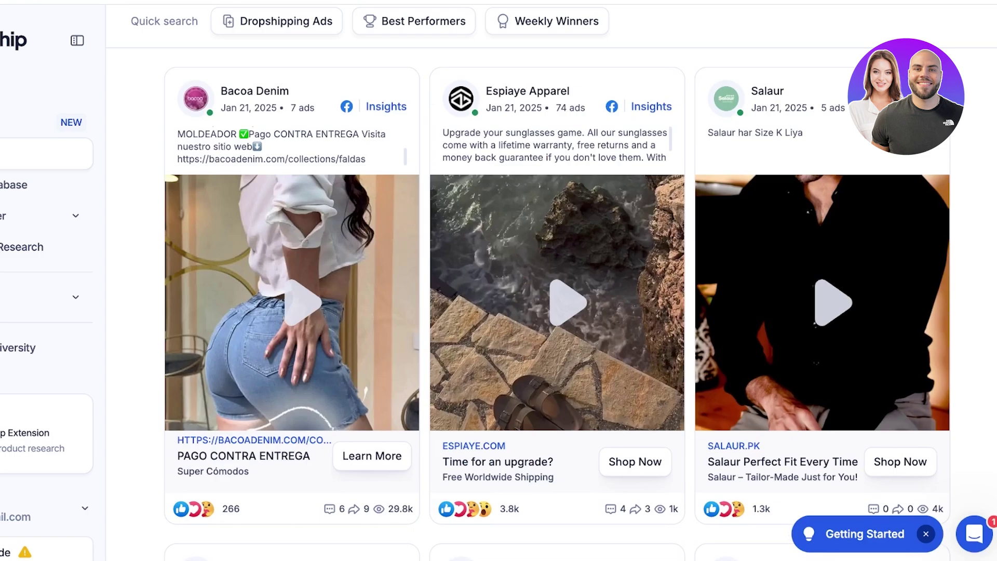
scroll(551, 312, "up", 3)
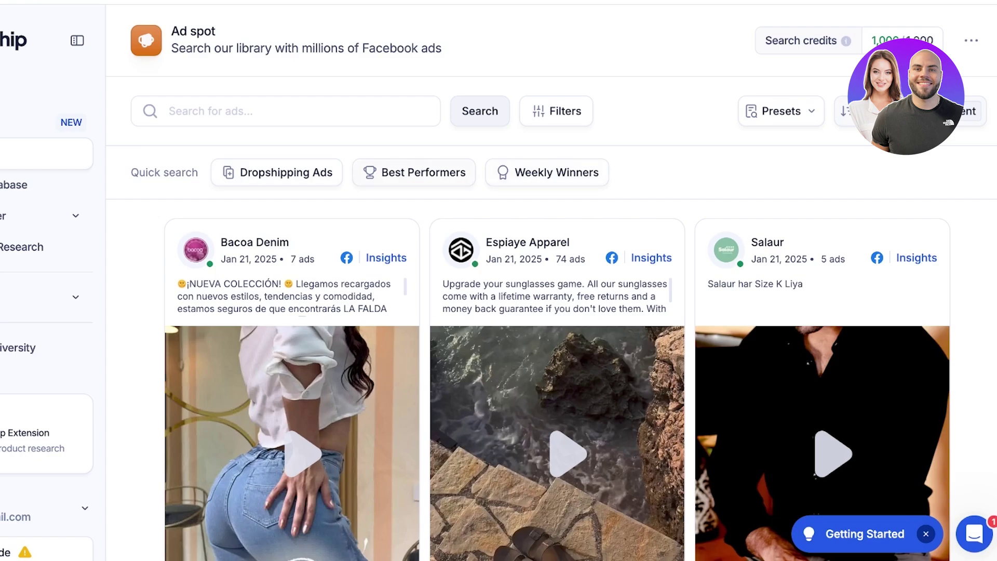
left_click(413, 173)
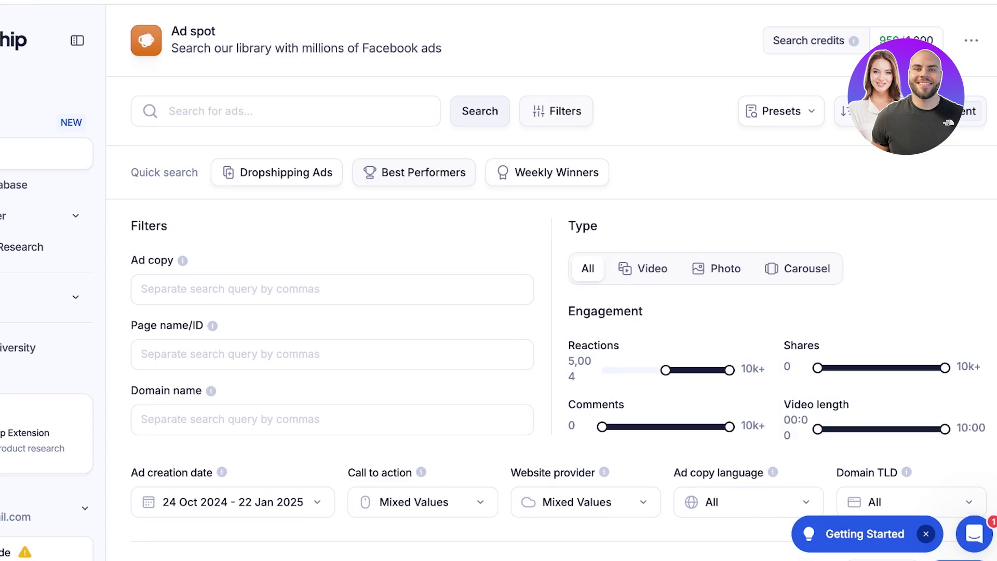
Step: Examine the Best Performers ads and review the engagement, creation date, call to action and website provider filters
scroll(551, 312, "down", 1)
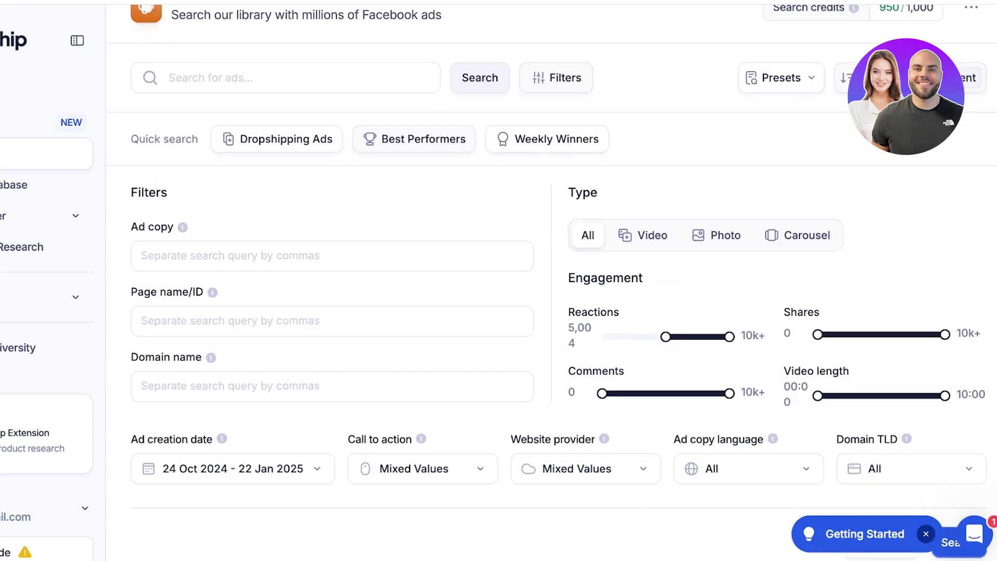
scroll(817, 396, "down", 3)
scroll(551, 283, "down", 7)
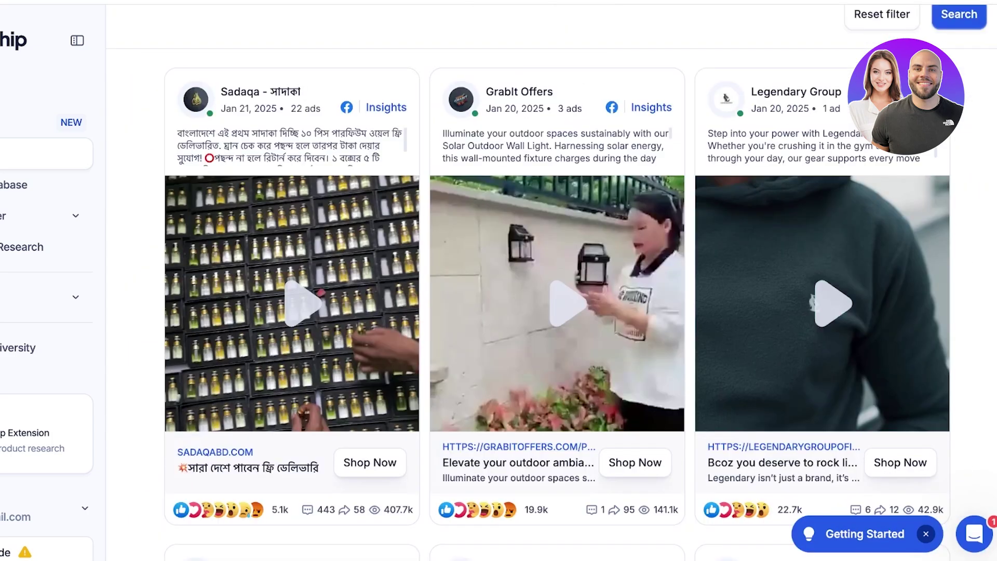
scroll(556, 311, "down", 2)
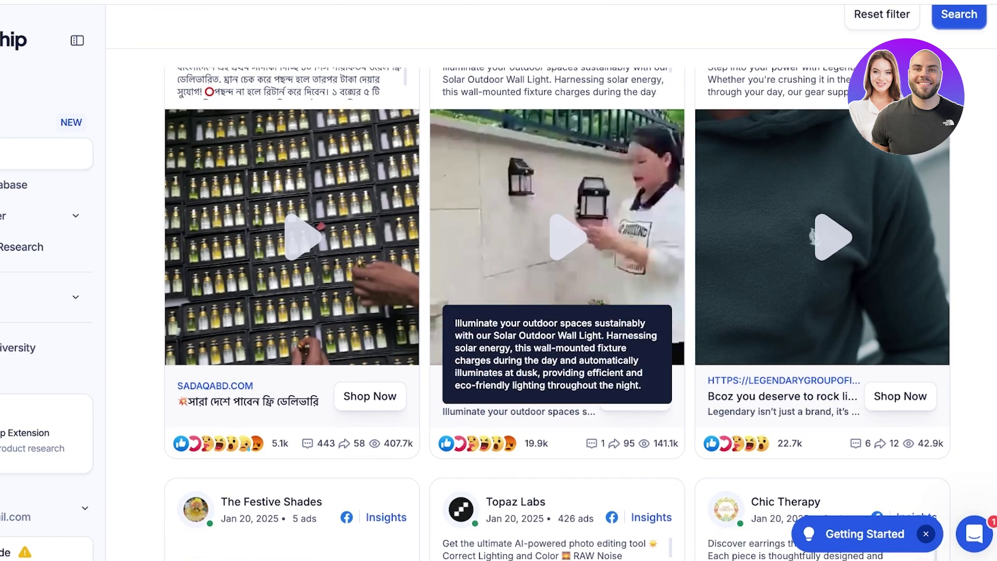
scroll(556, 312, "down", 9)
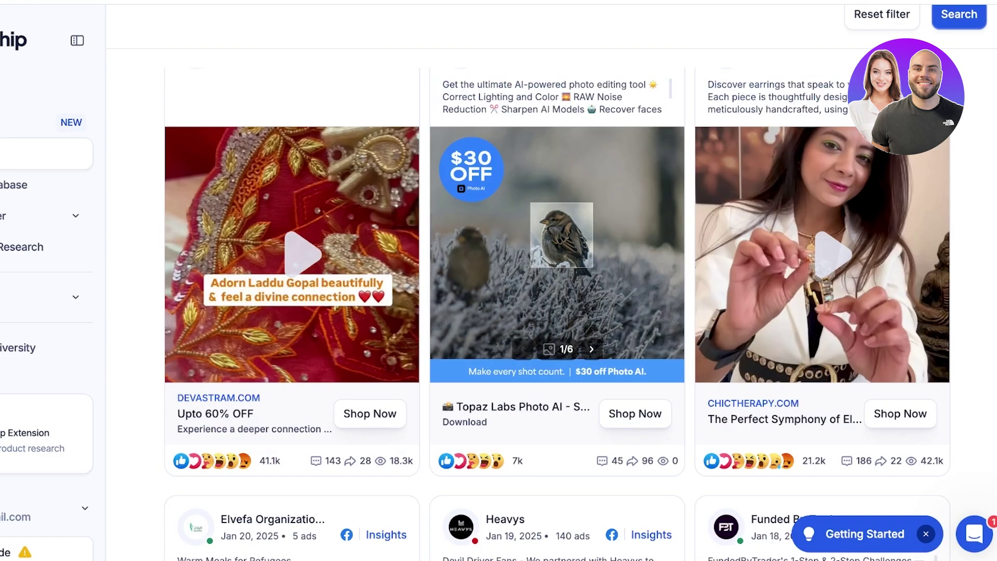
scroll(556, 312, "down", 3)
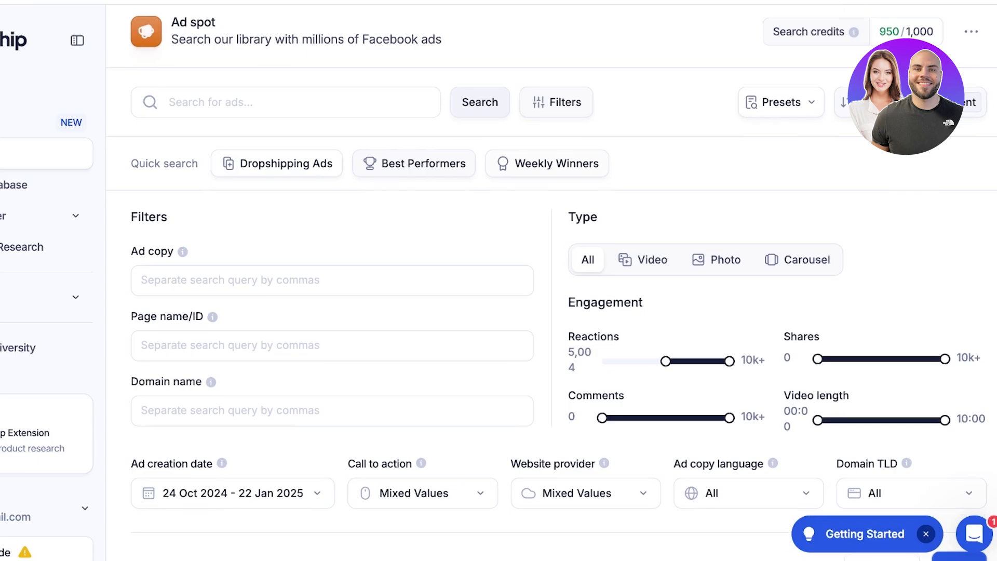
scroll(551, 288, "down", 3)
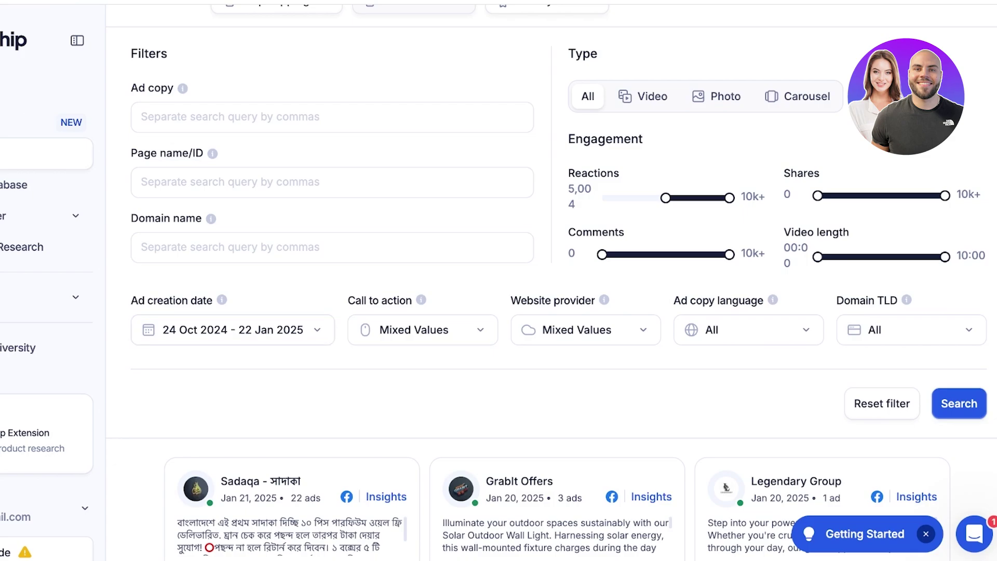
scroll(551, 282, "down", 3)
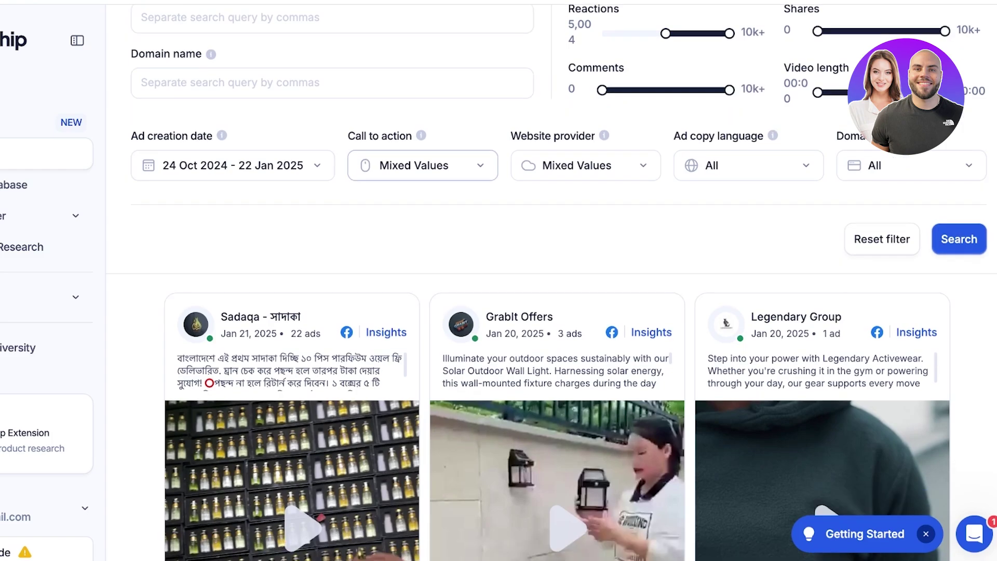
Step: Check the call to action options, remove WooCommerce from the website providers to leave only Shopify, and rerun the ad search
scroll(422, 165, "up", 1)
left_click(423, 203)
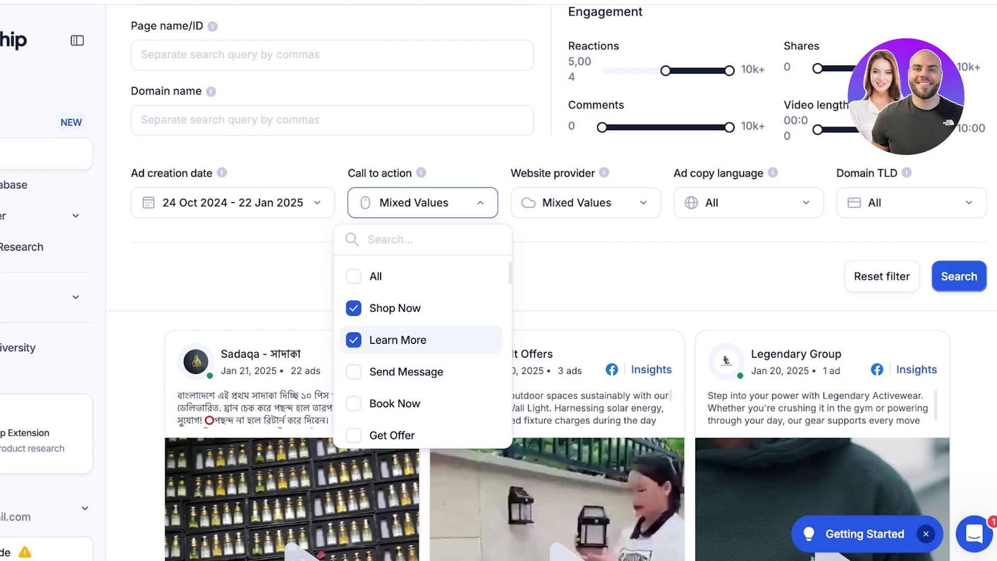
left_click(586, 202)
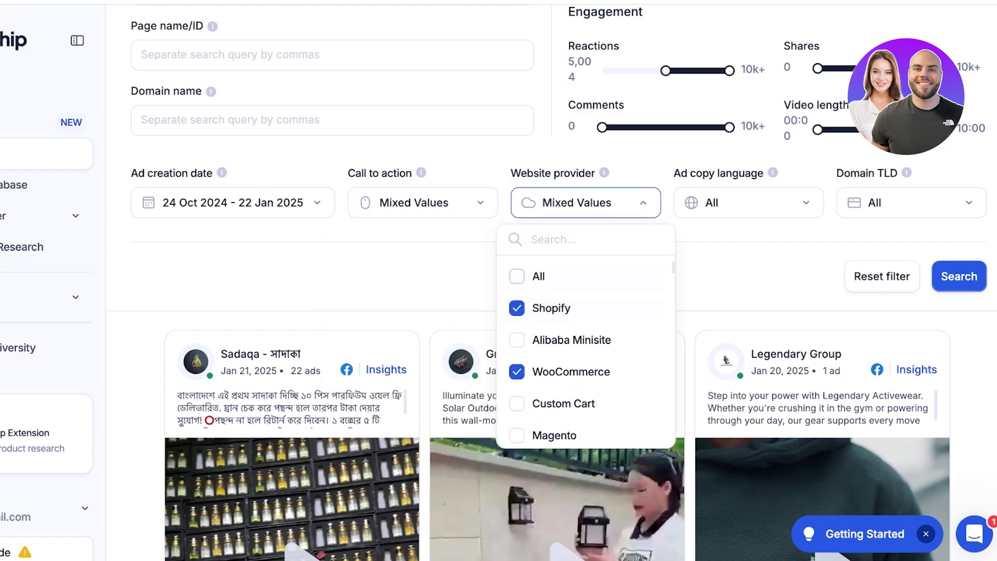
left_click(570, 371)
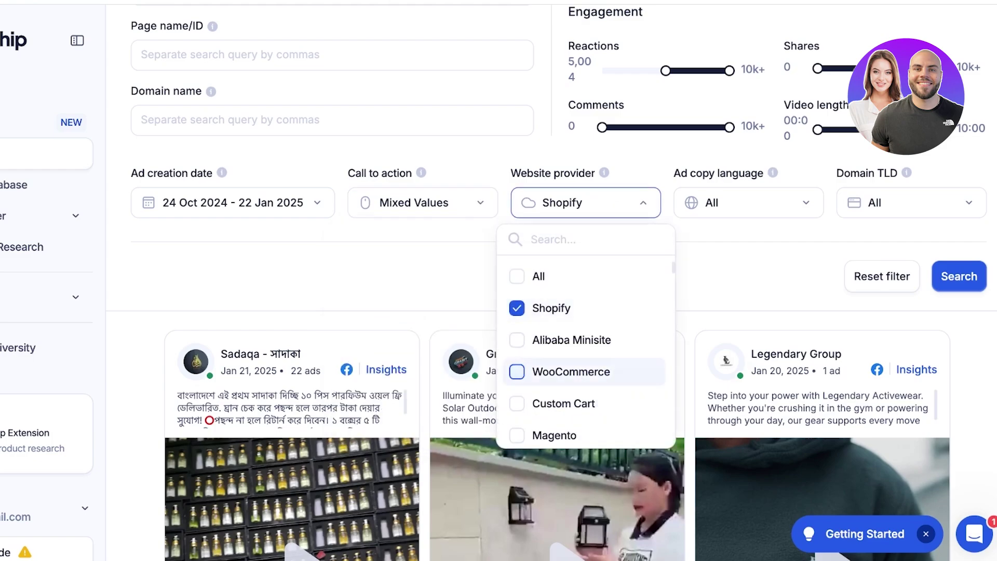
key("Escape")
left_click(958, 275)
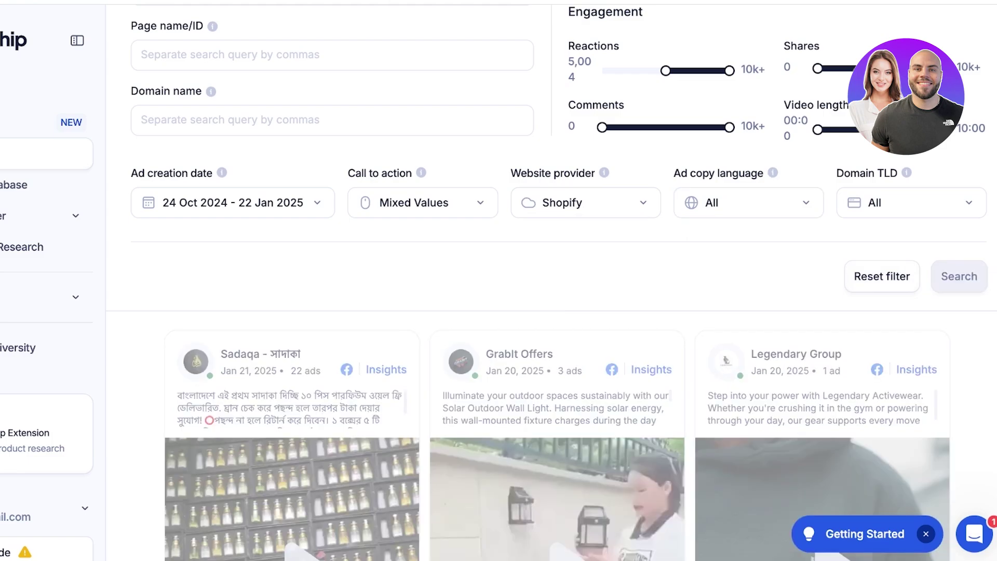
Step: Look through the best-performing Shopify ads and compare their reactions, comments, shares and views
scroll(551, 307, "down", 5)
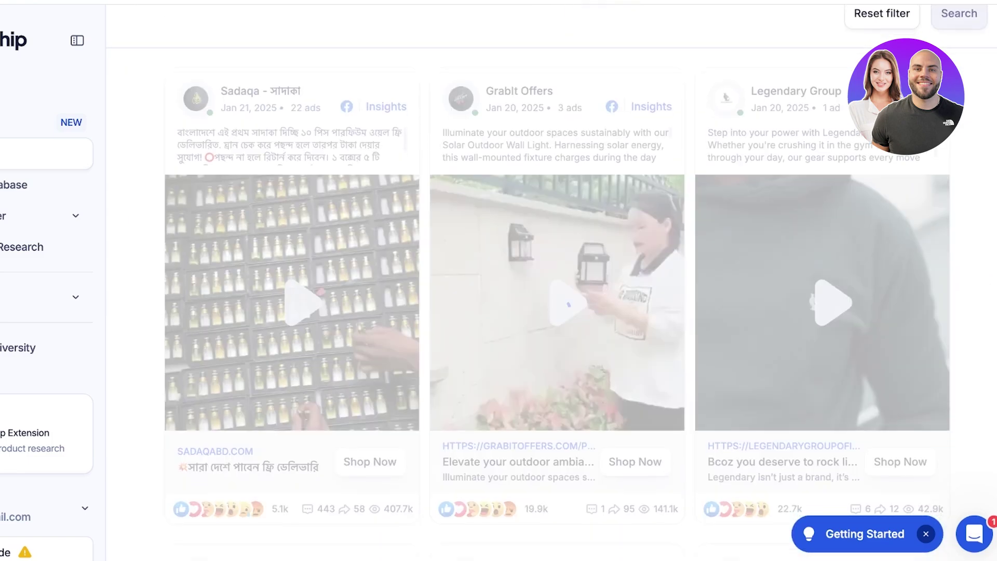
scroll(555, 312, "down", 10)
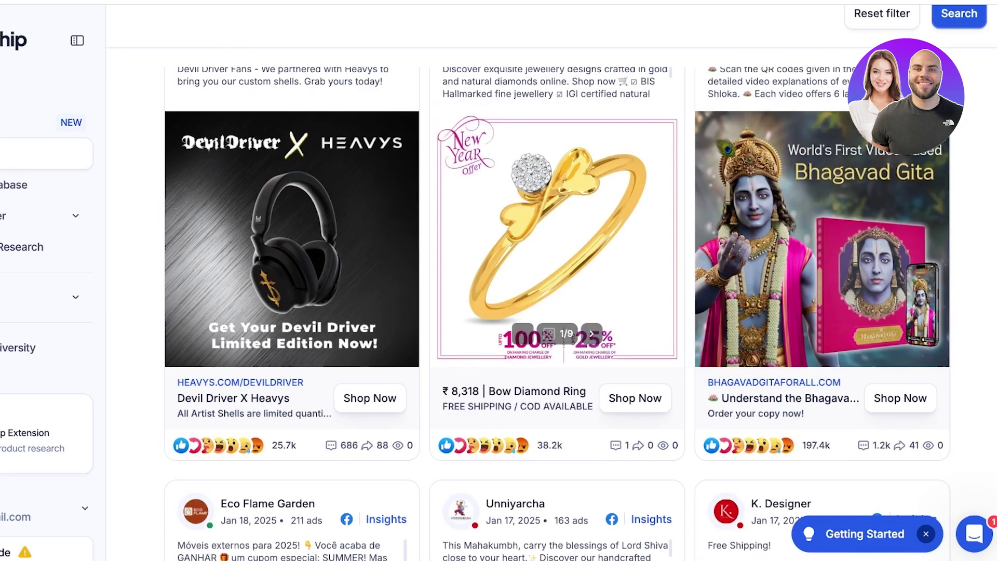
scroll(556, 312, "down", 14)
scroll(555, 311, "up", 10)
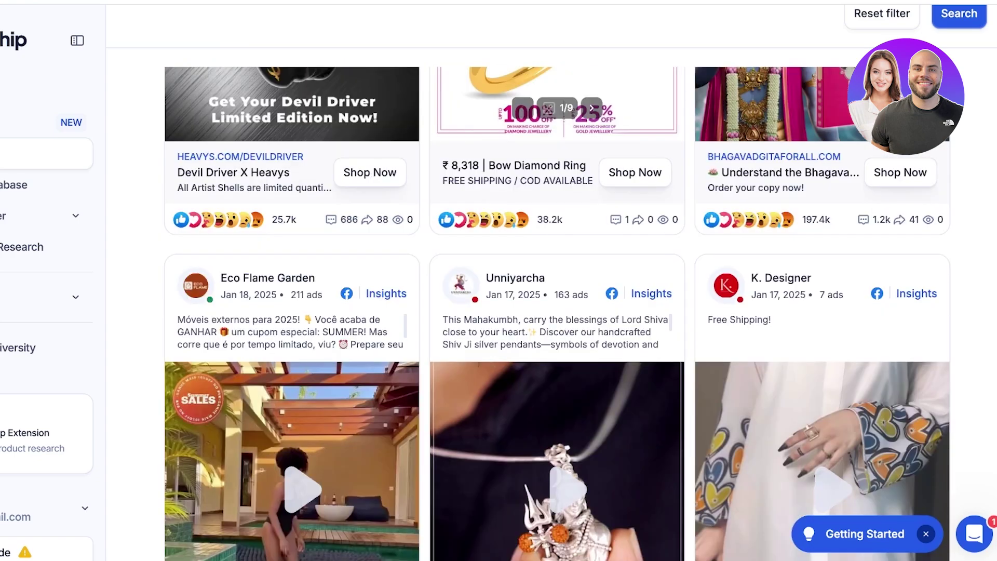
scroll(555, 311, "up", 9)
scroll(555, 312, "up", 4)
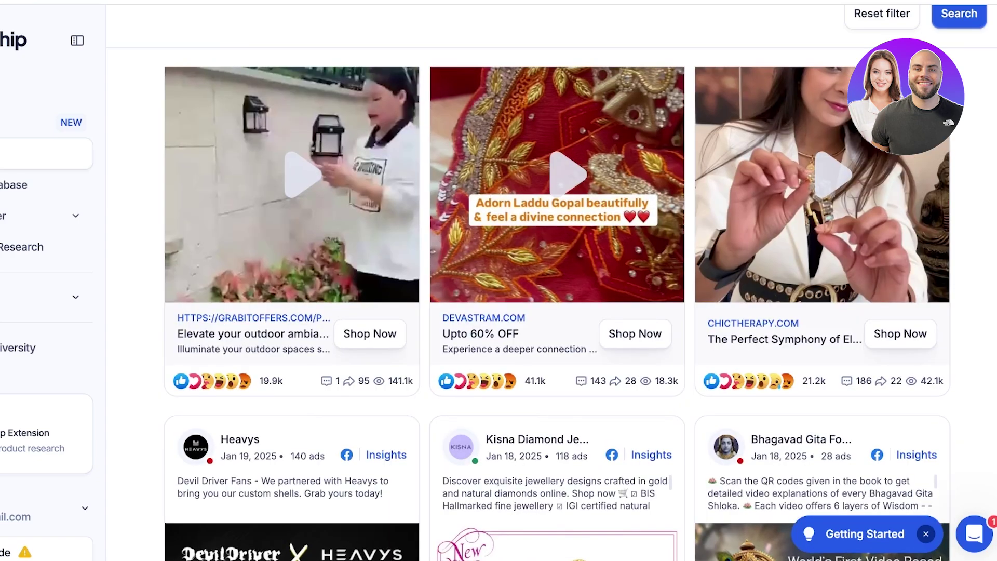
scroll(555, 311, "up", 3)
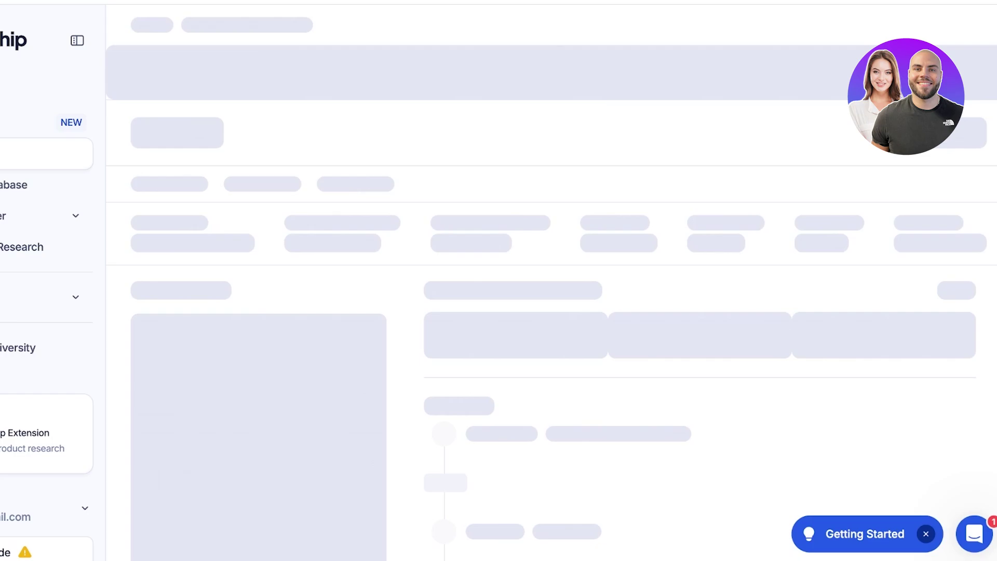
Step: Examine the GrabIt Offers insights, including the store details, ad overview, ad timeline and ads sharing the same URL
scroll(552, 283, "down", 3)
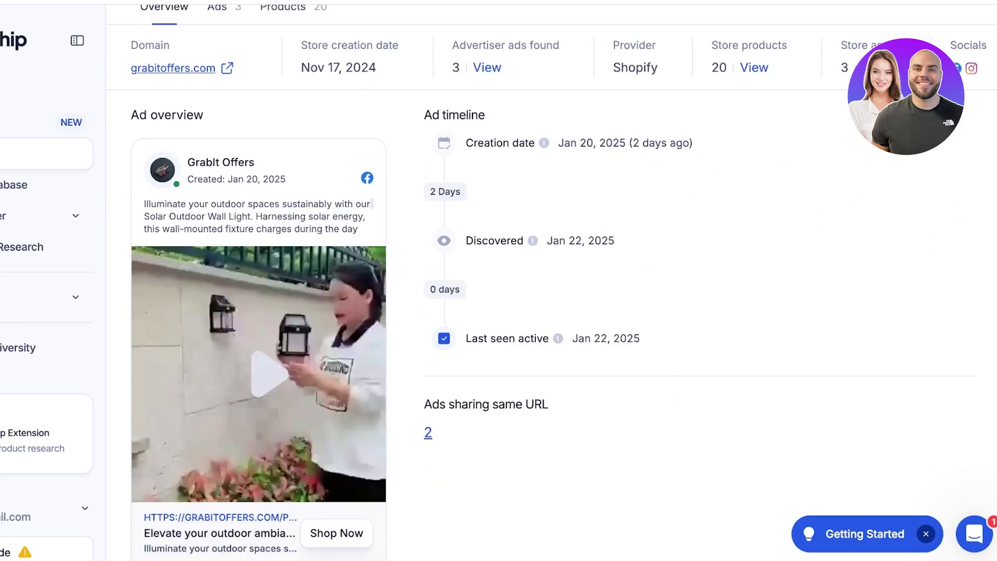
scroll(551, 283, "up", 4)
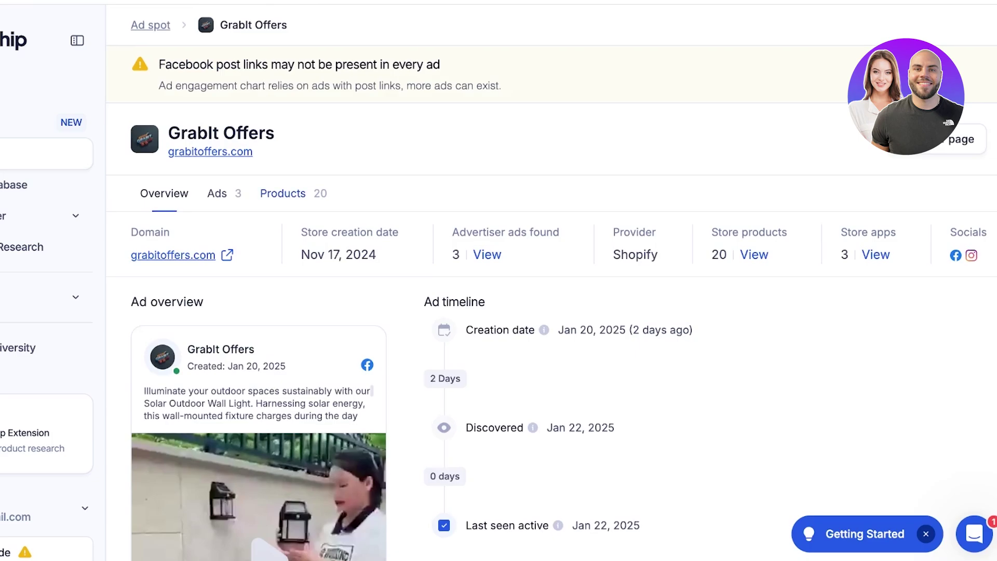
scroll(551, 282, "down", 3)
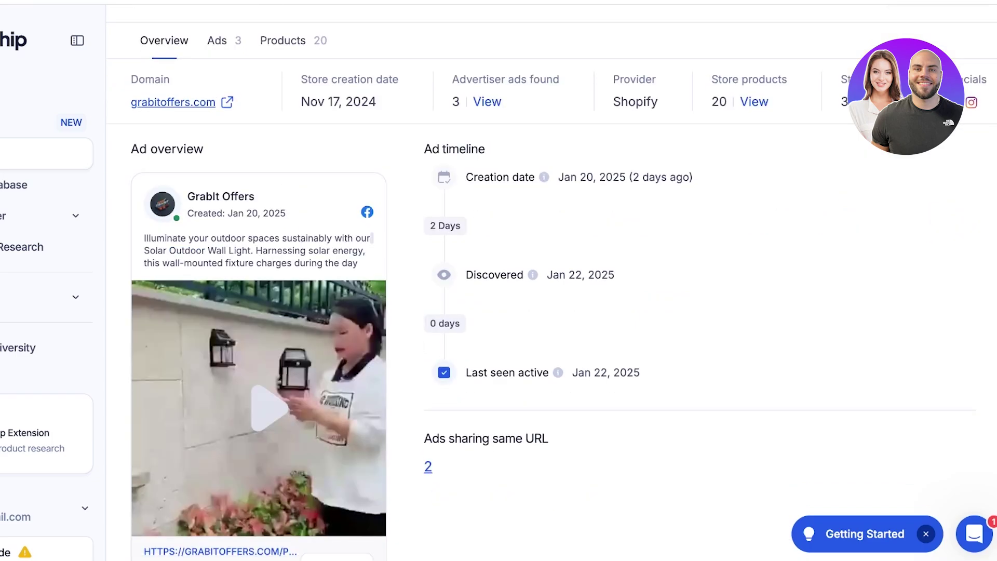
Step: Compare the GrabIt Offers ads sharing the same URL, check the ad engagement chart, and return to the Ad spot results
scroll(552, 283, "down", 9)
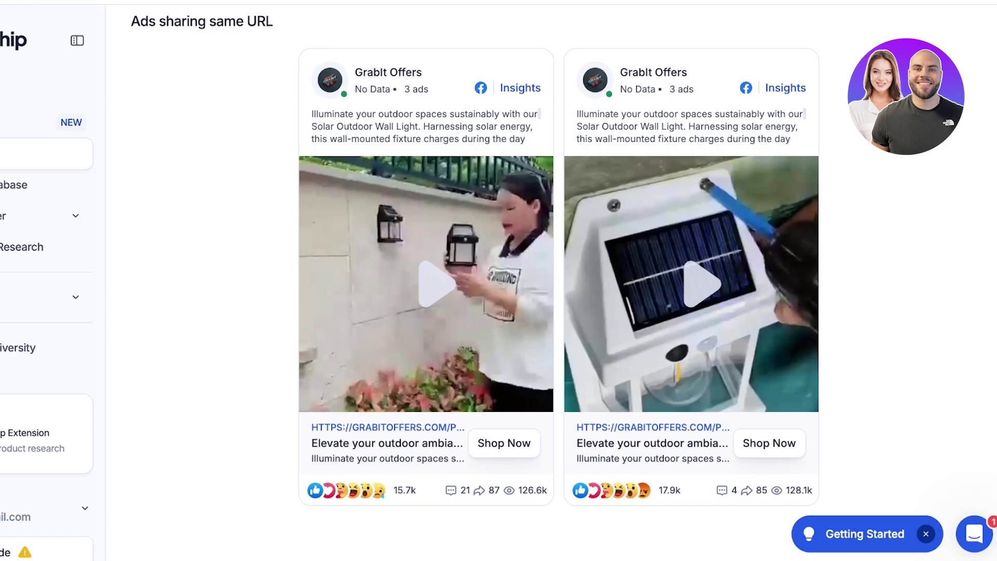
scroll(551, 282, "up", 10)
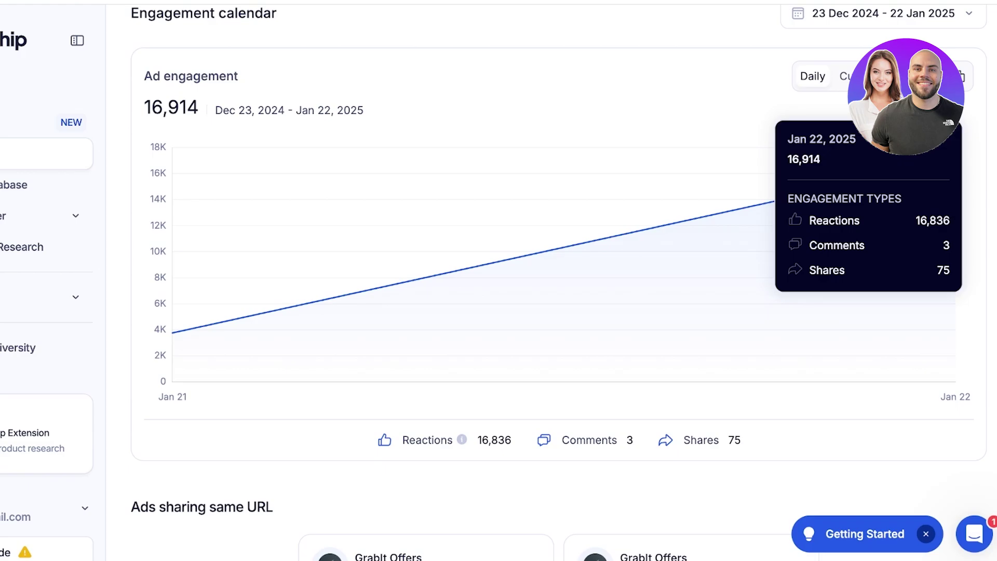
scroll(551, 291, "up", 15)
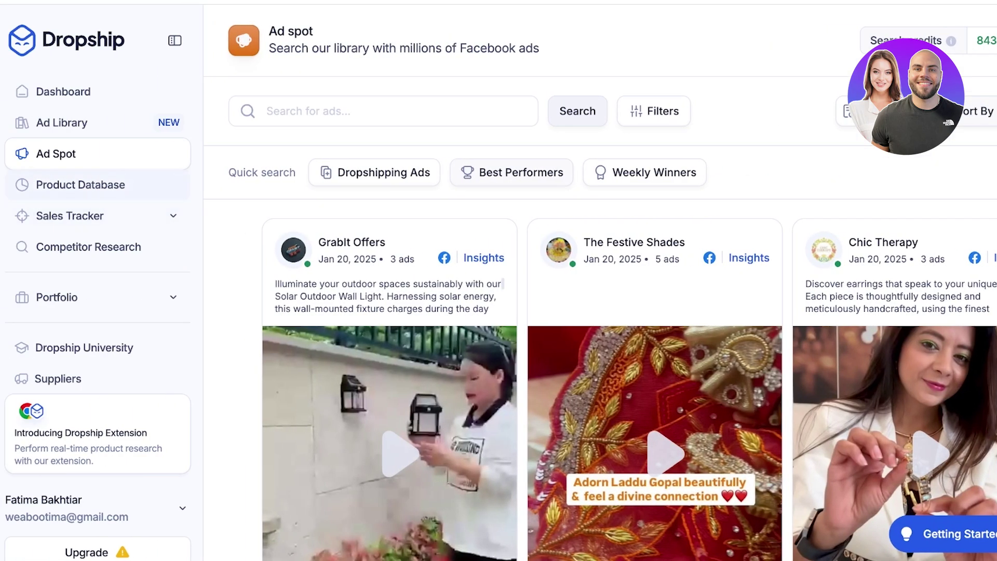
Step: Open the Product Database and restrict the product categories to Beauty & Personal Care only
left_click(21, 185)
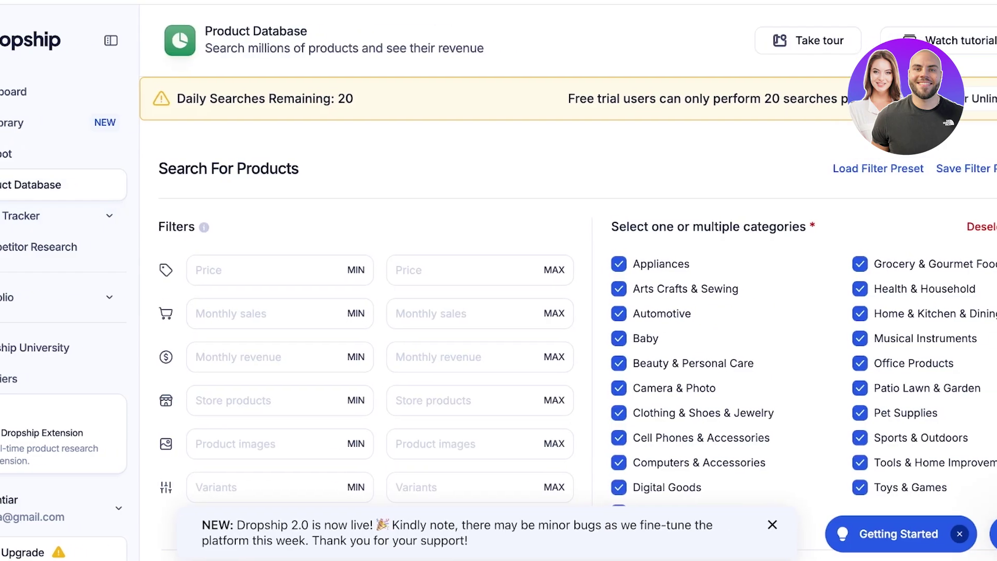
scroll(548, 280, "down", 5)
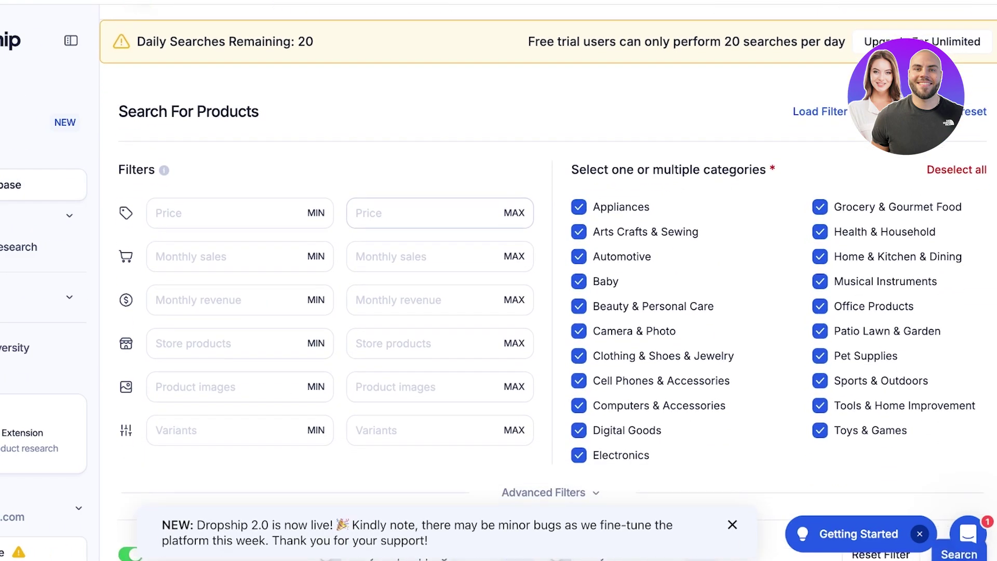
scroll(240, 184, "up", 3)
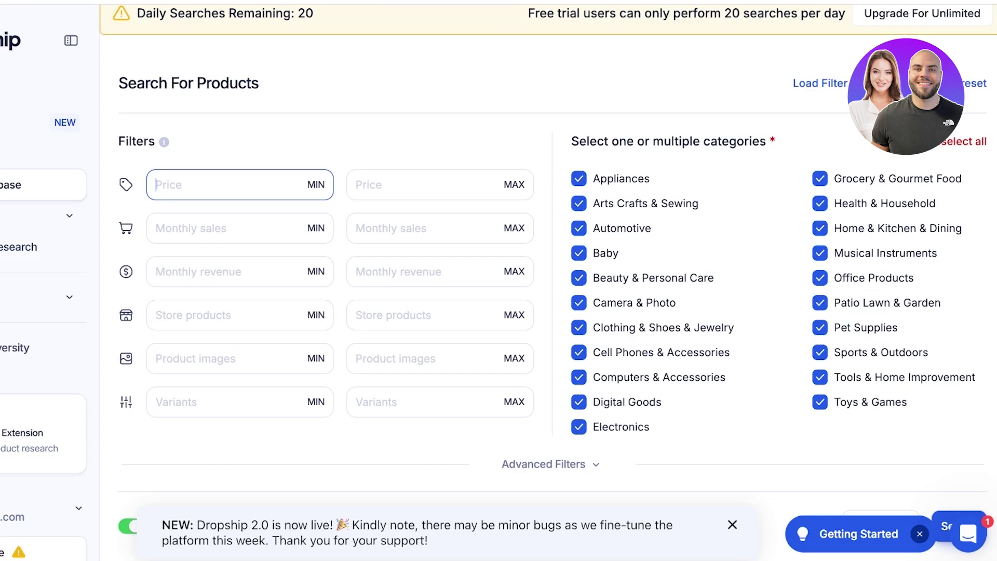
left_click(954, 142)
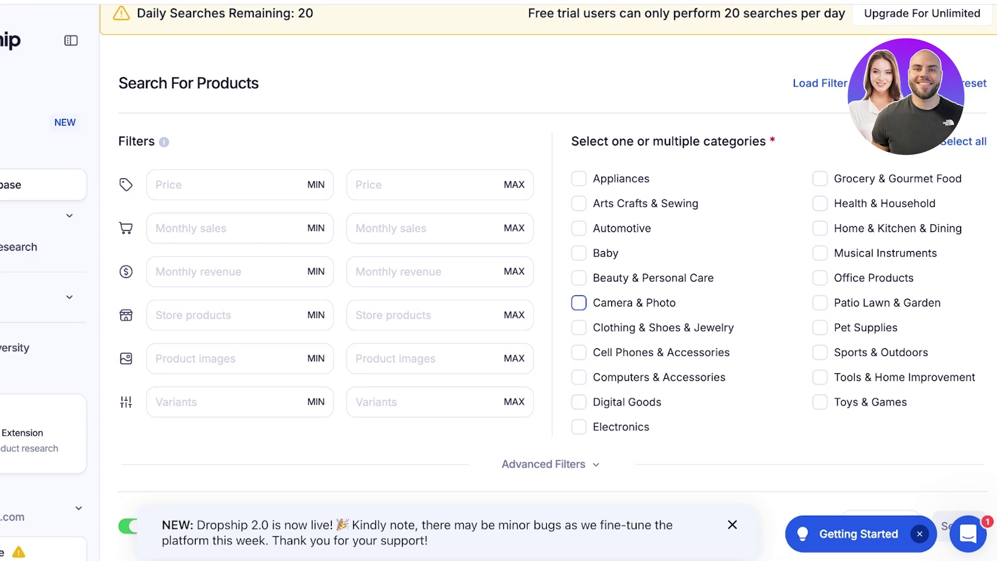
left_click(578, 277)
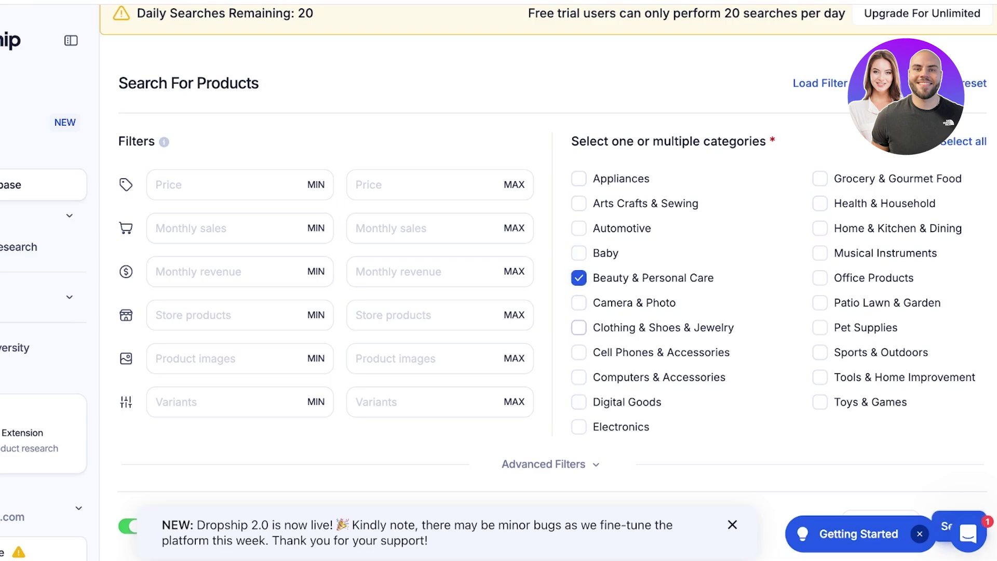
scroll(578, 426, "down", 1)
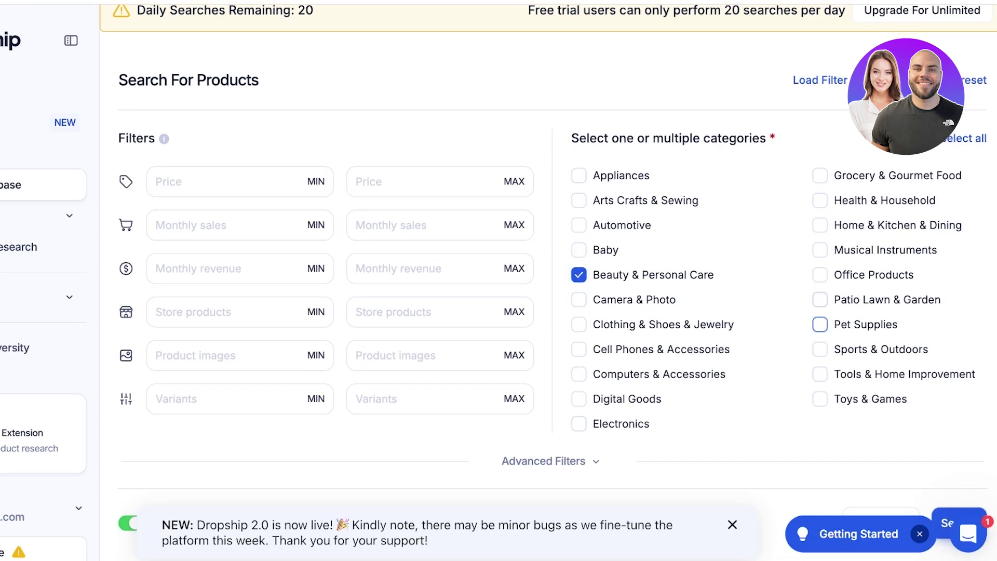
scroll(820, 175, "down", 1)
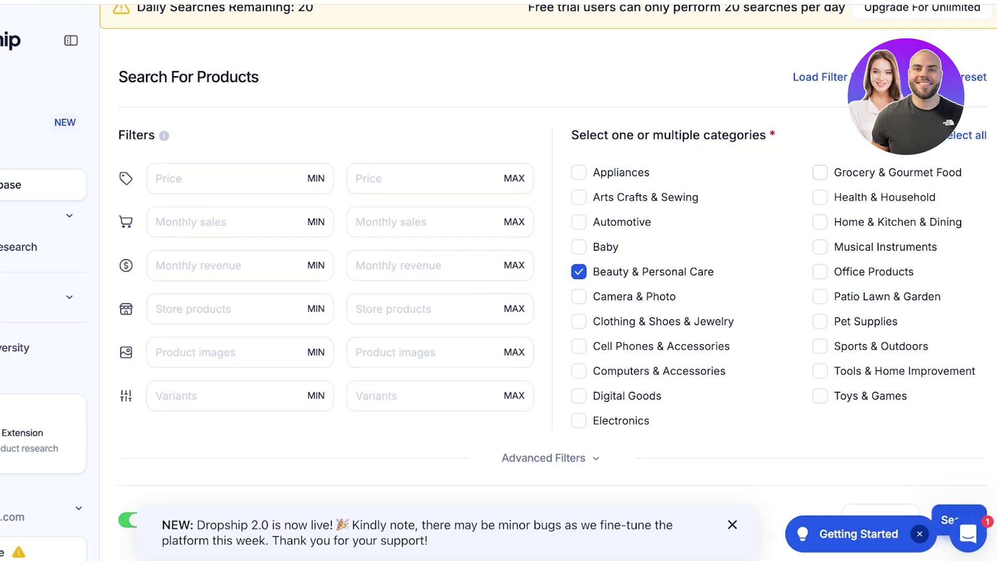
left_click(550, 457)
scroll(550, 457, "down", 2)
left_click(550, 349)
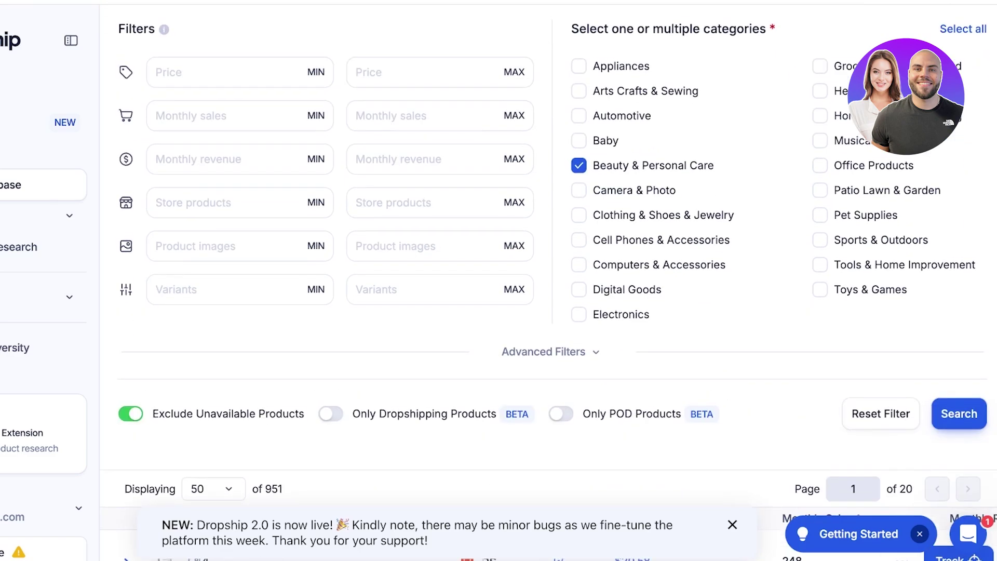
Step: Set the product filter maximums to 50 for price, 100 for monthly sales and 10,000 for monthly revenue
scroll(550, 281, "up", 1)
left_click(439, 109)
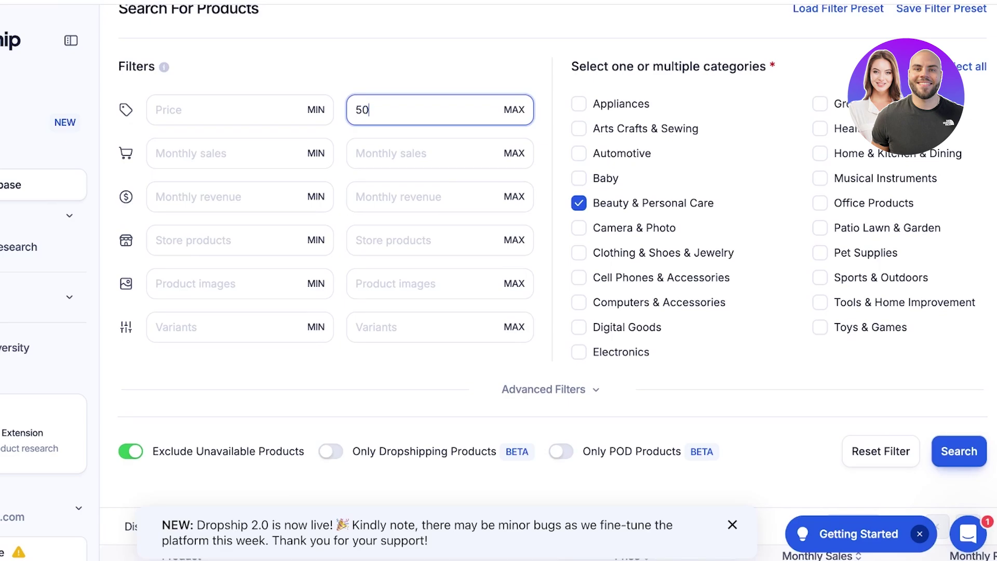
left_click(439, 154)
type("100")
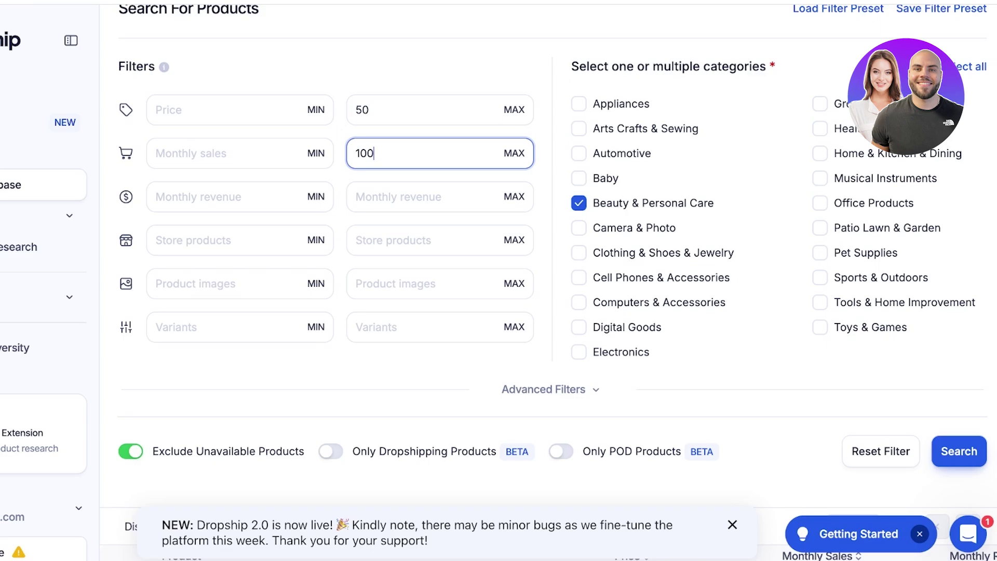
left_click(439, 197)
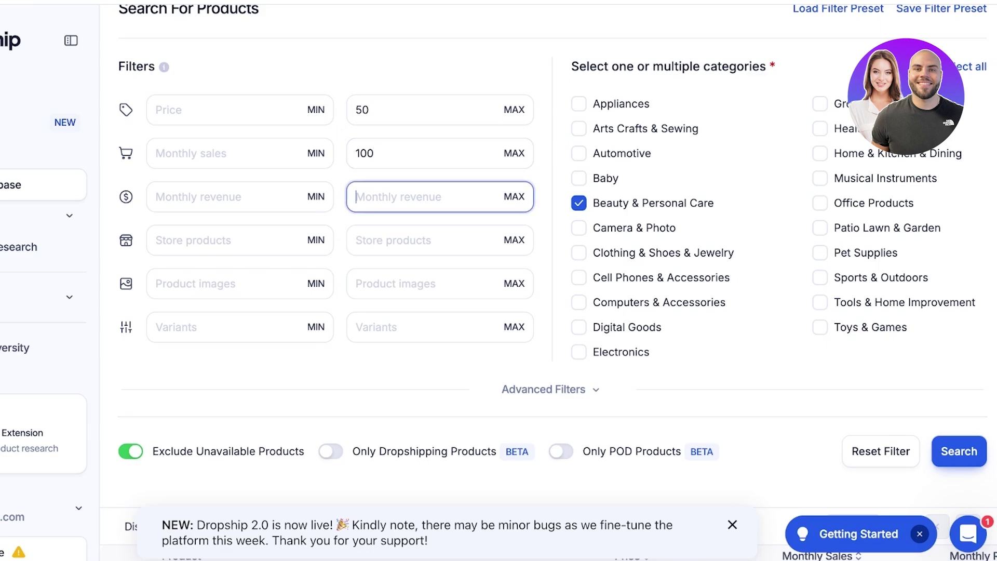
type("100000")
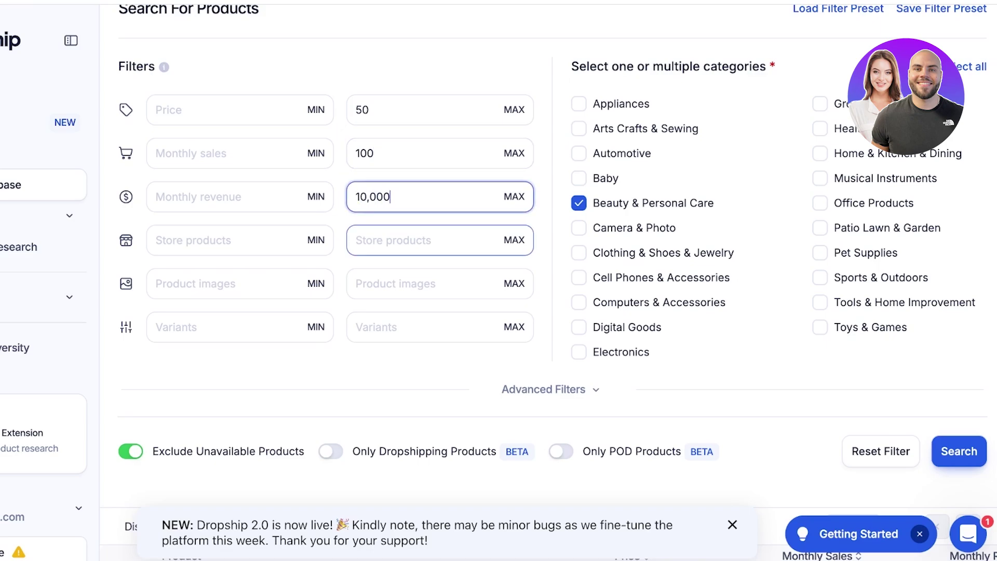
left_click(439, 239)
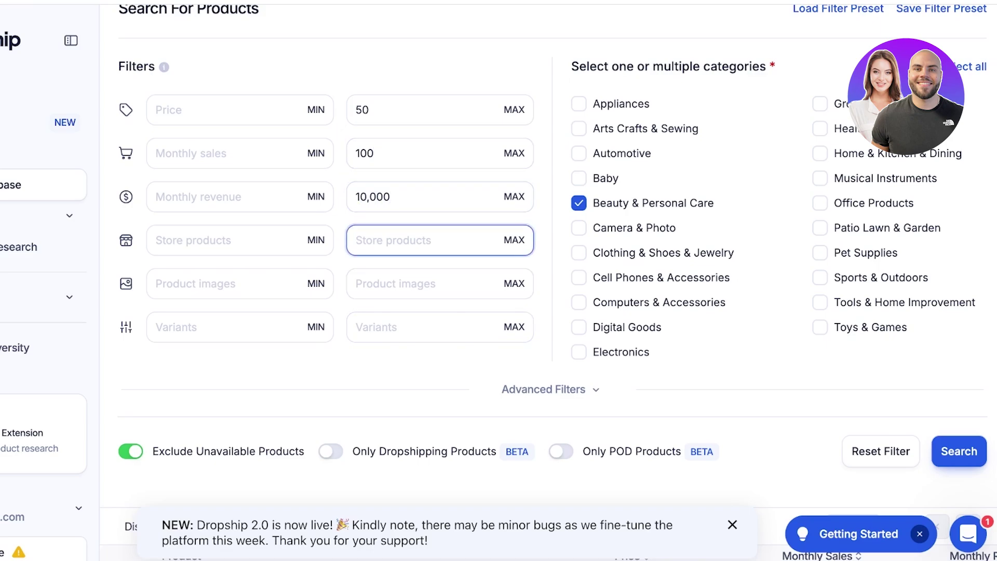
Step: Expand the advanced filters and limit the product creation date to the last 90 days
scroll(549, 281, "down", 7)
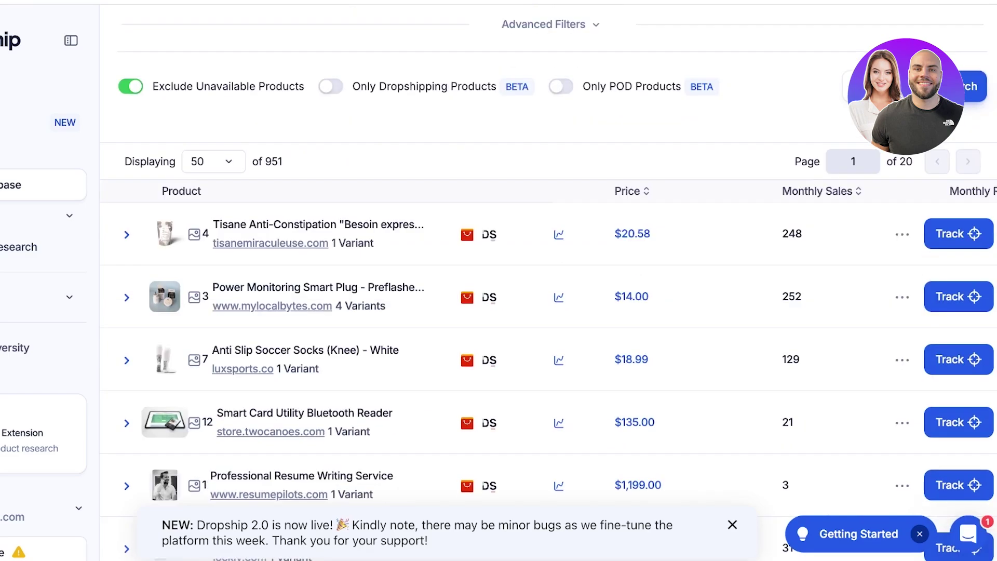
scroll(548, 280, "up", 3)
left_click(550, 203)
scroll(548, 280, "down", 1)
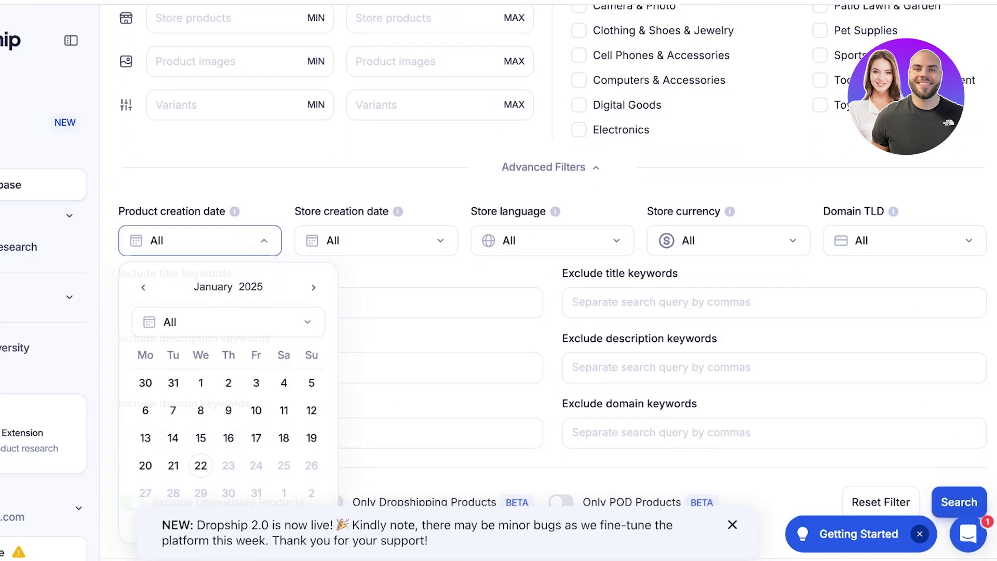
scroll(548, 280, "down", 3)
left_click(143, 153)
left_click(143, 154)
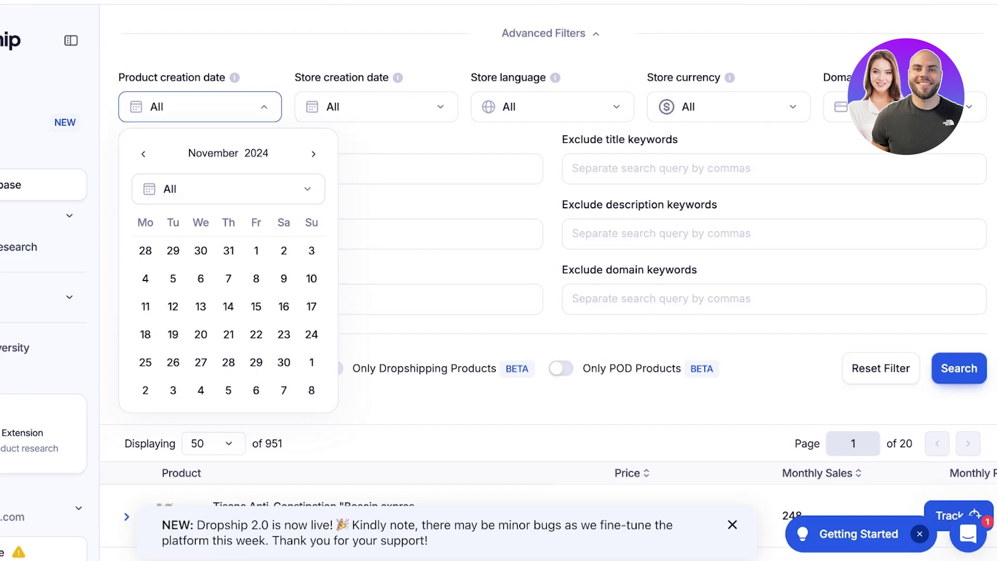
left_click(143, 154)
left_click(143, 154)
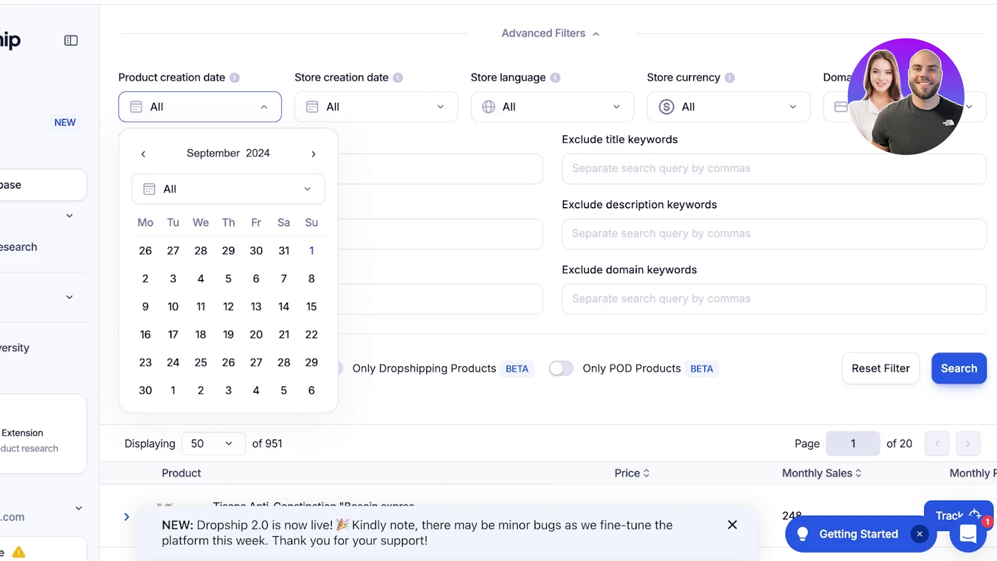
left_click(228, 189)
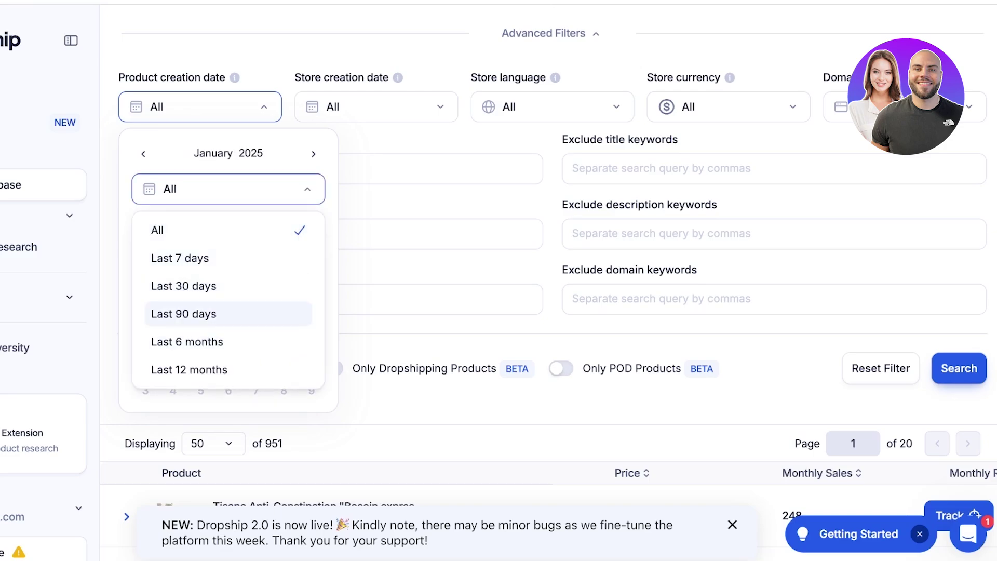
left_click(183, 314)
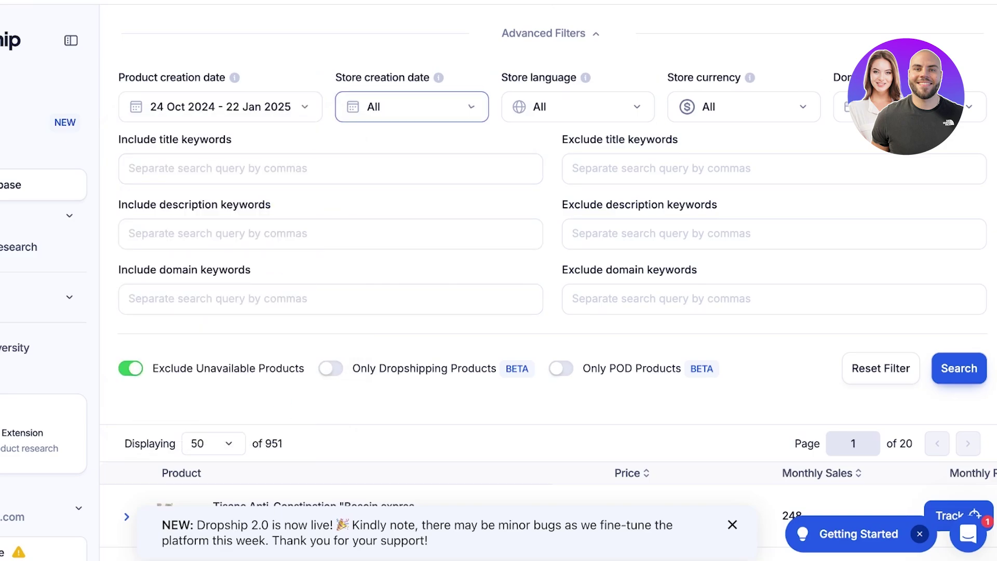
Step: Check the store creation date, store language and keyword filters, leave them unset, and run the product search
left_click(412, 106)
left_click(578, 106)
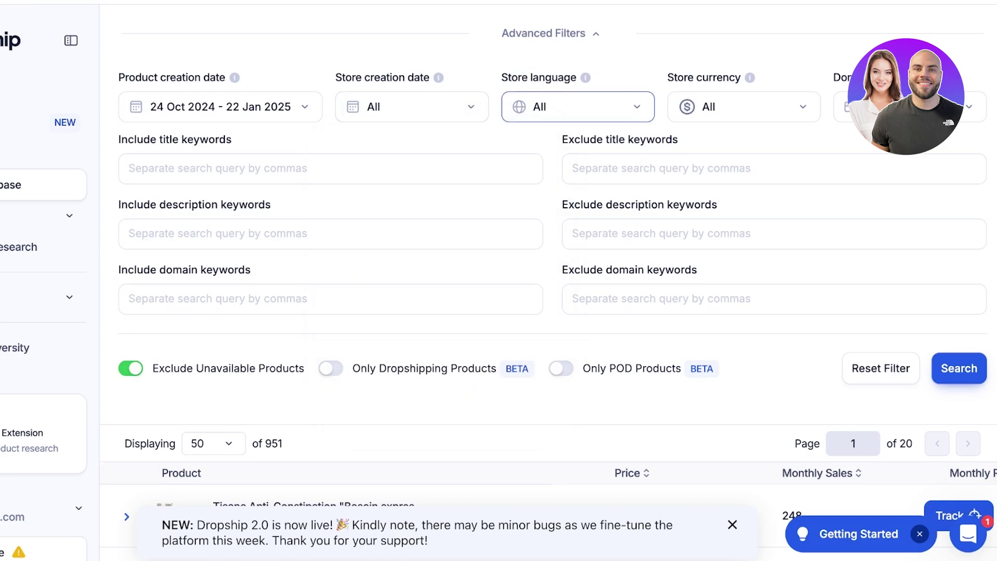
key("Tab")
scroll(966, 514, "down", 7)
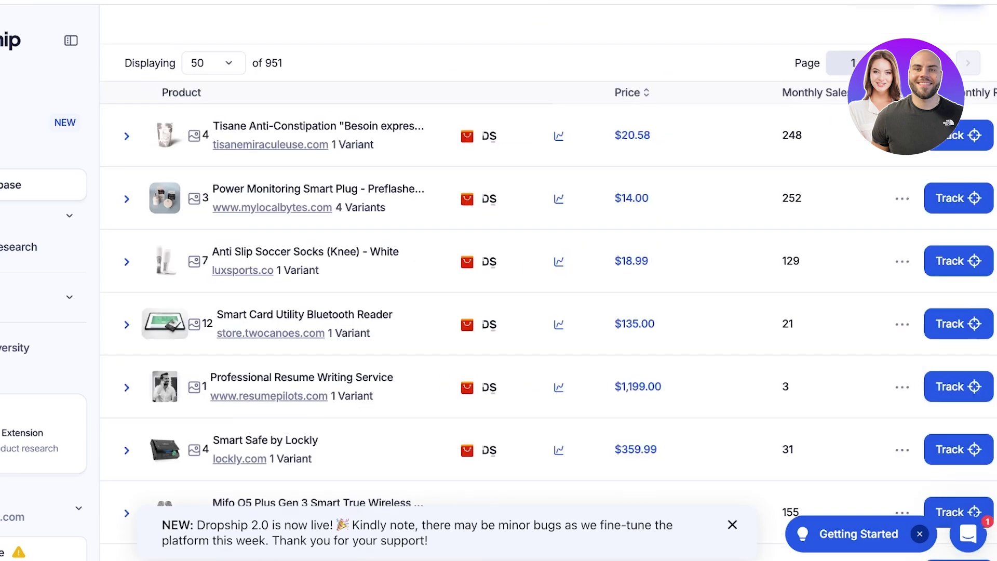
scroll(966, 514, "up", 8)
scroll(966, 514, "down", 4)
scroll(959, 166, "up", 1)
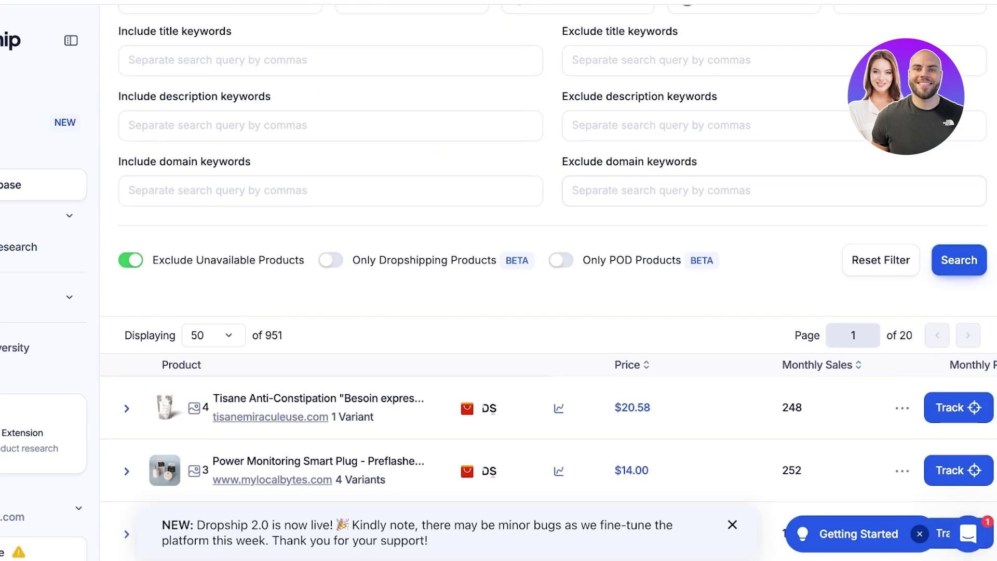
left_click(958, 263)
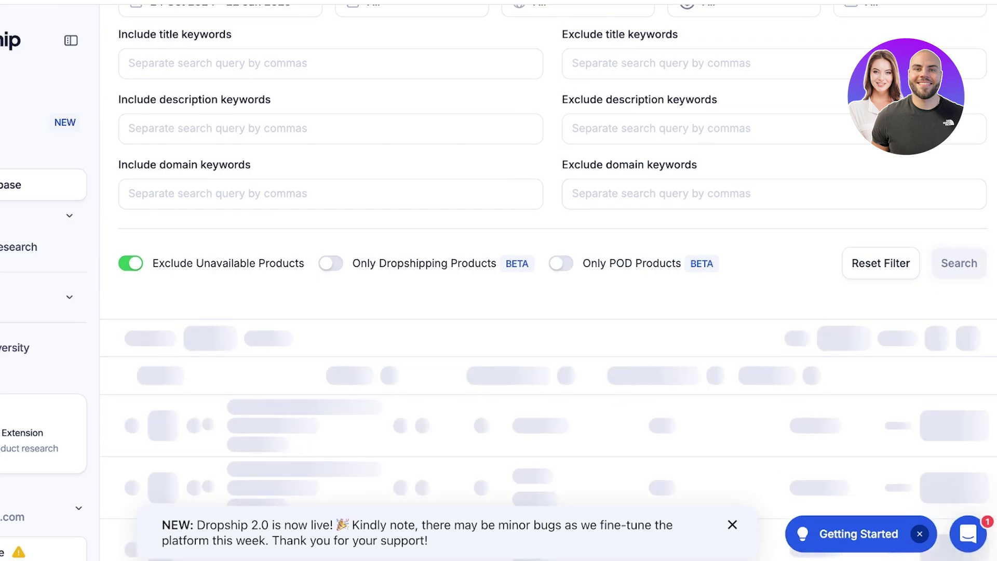
Step: Look through the product search results and compare the products' prices and monthly sales
scroll(959, 263, "down", 1)
scroll(548, 311, "down", 1)
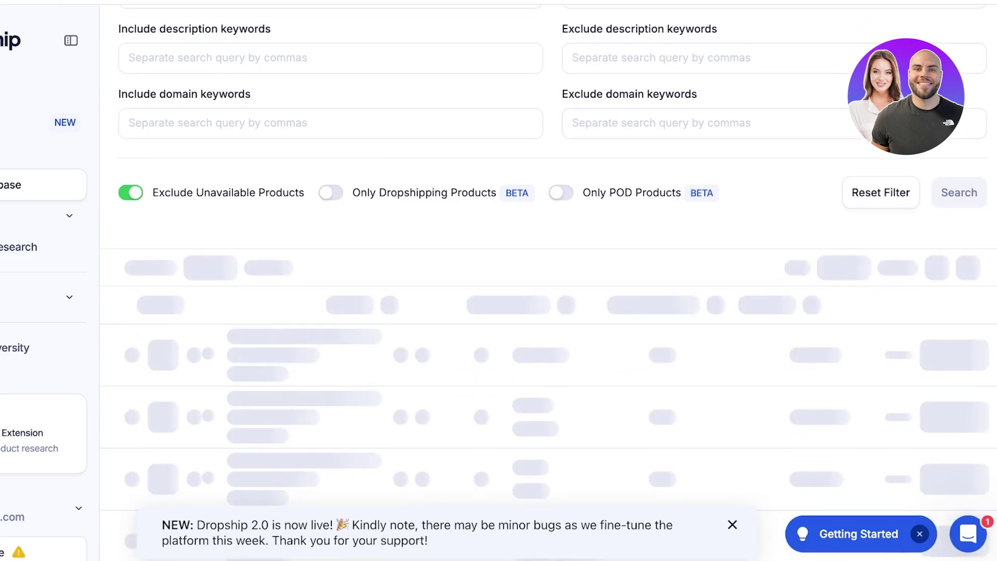
scroll(549, 312, "down", 5)
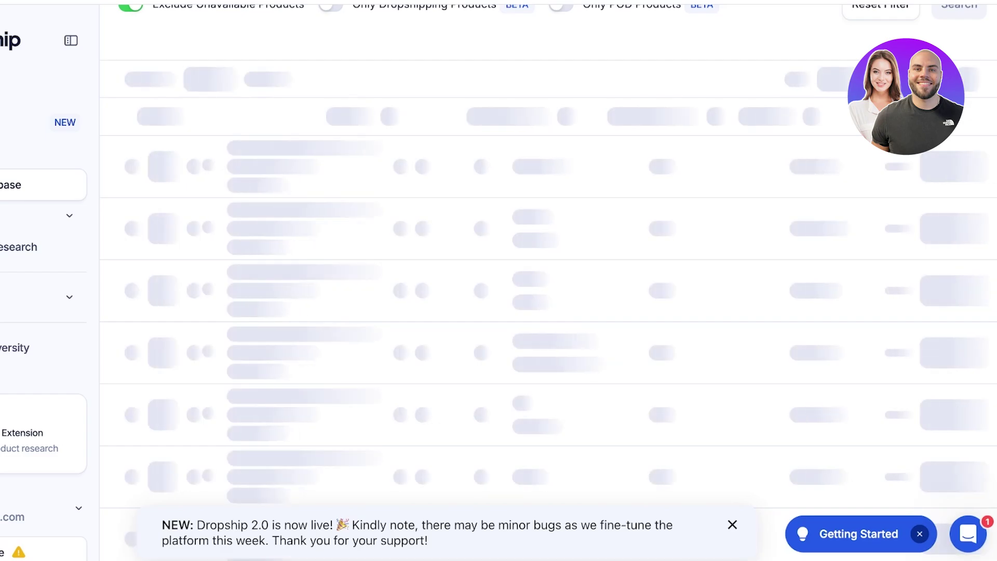
scroll(548, 282, "up", 1)
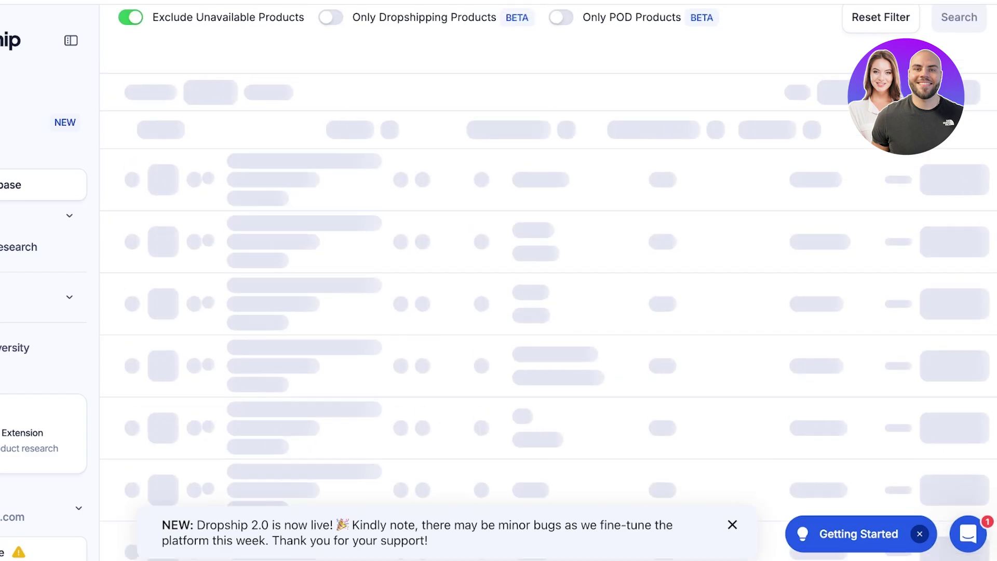
scroll(548, 283, "up", 10)
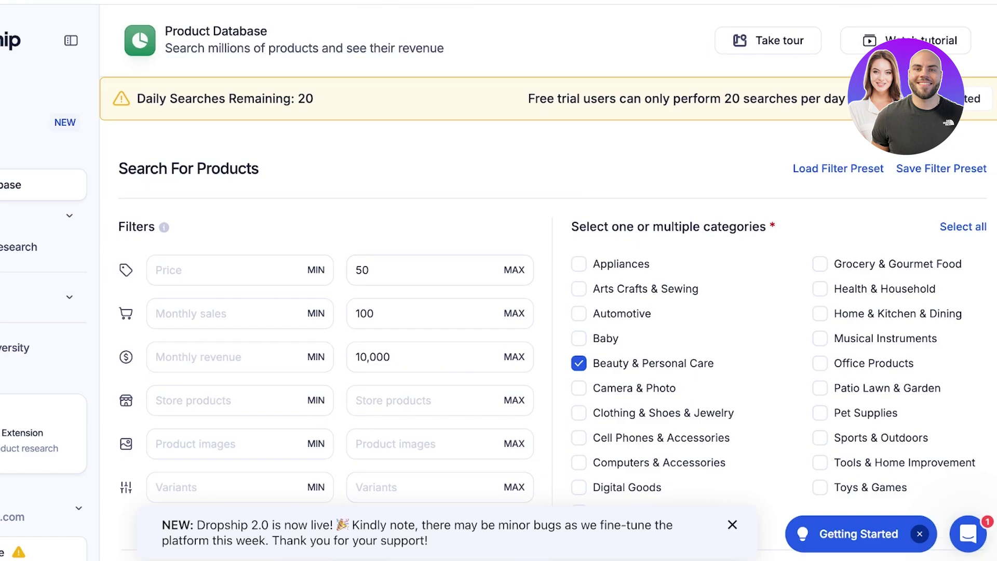
scroll(548, 282, "down", 15)
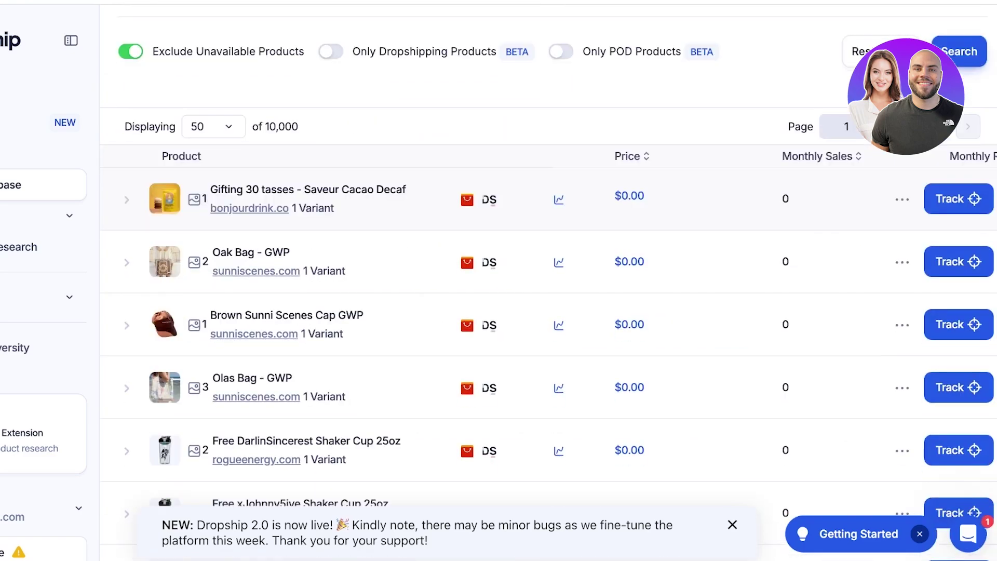
scroll(549, 283, "up", 3)
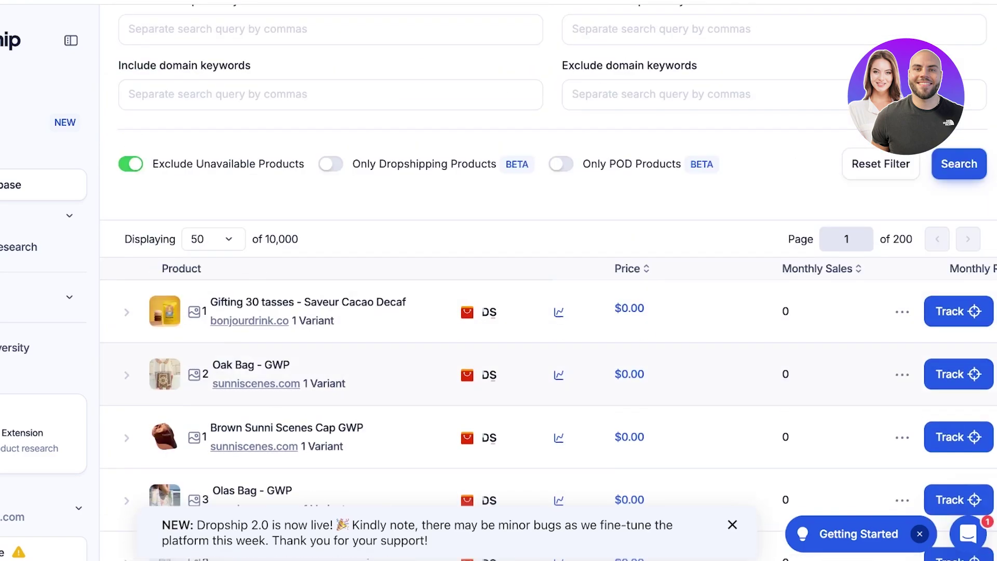
scroll(548, 384, "down", 15)
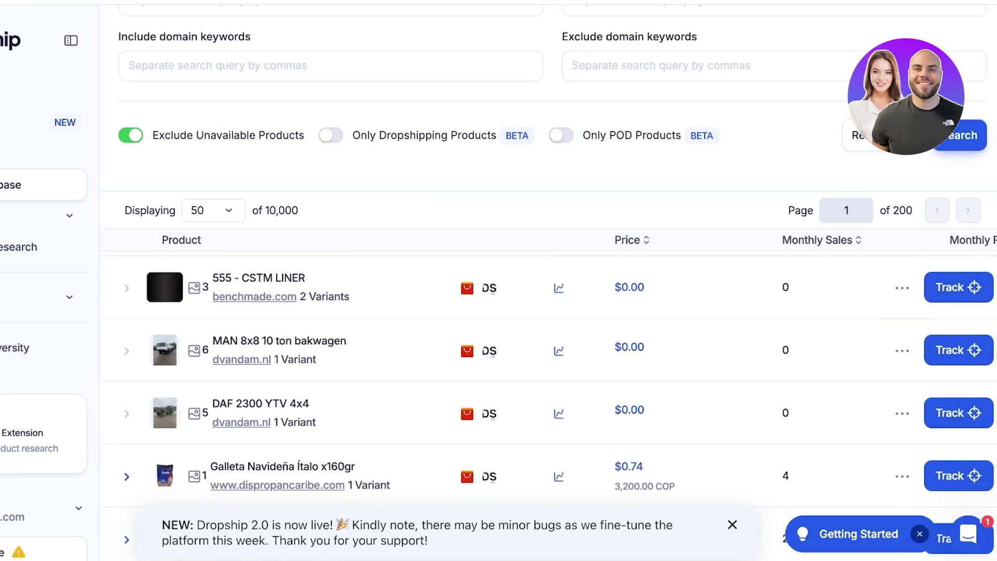
scroll(548, 384, "up", 8)
scroll(548, 384, "up", 5)
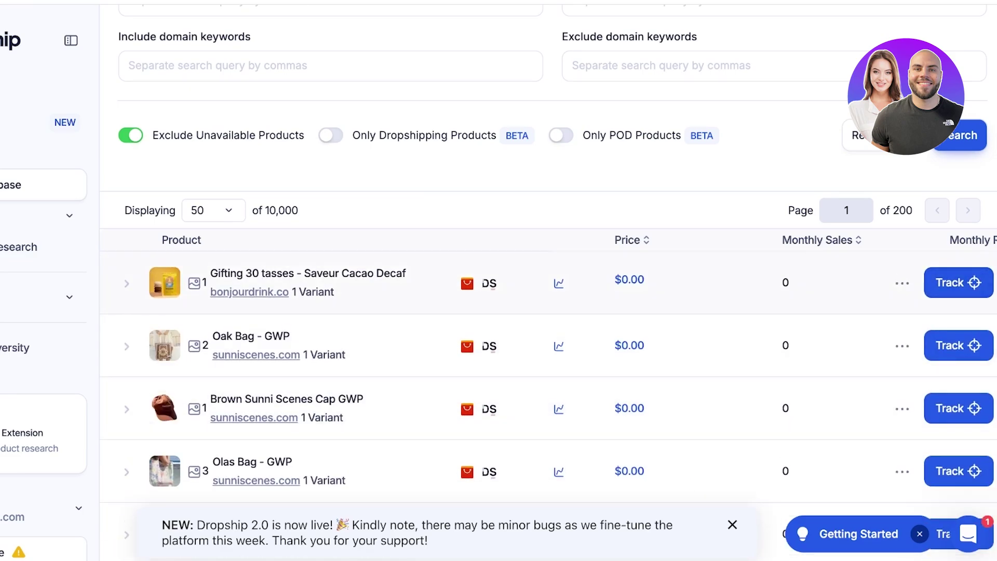
Step: Show the tracking options for the first listed product and open the tracked stores overview in Sales Tracker, dismissing the overlay
left_click(958, 282)
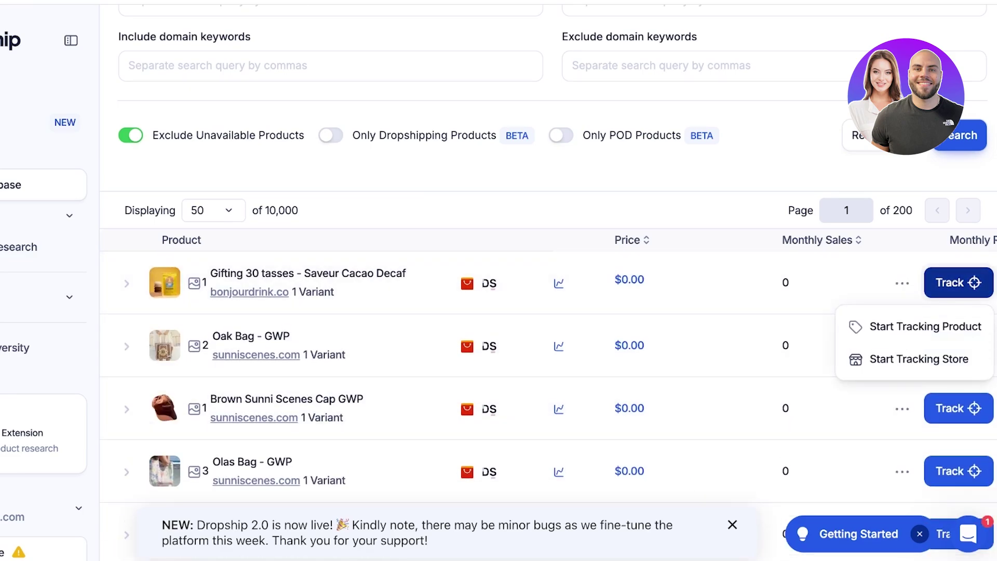
left_click(42, 215)
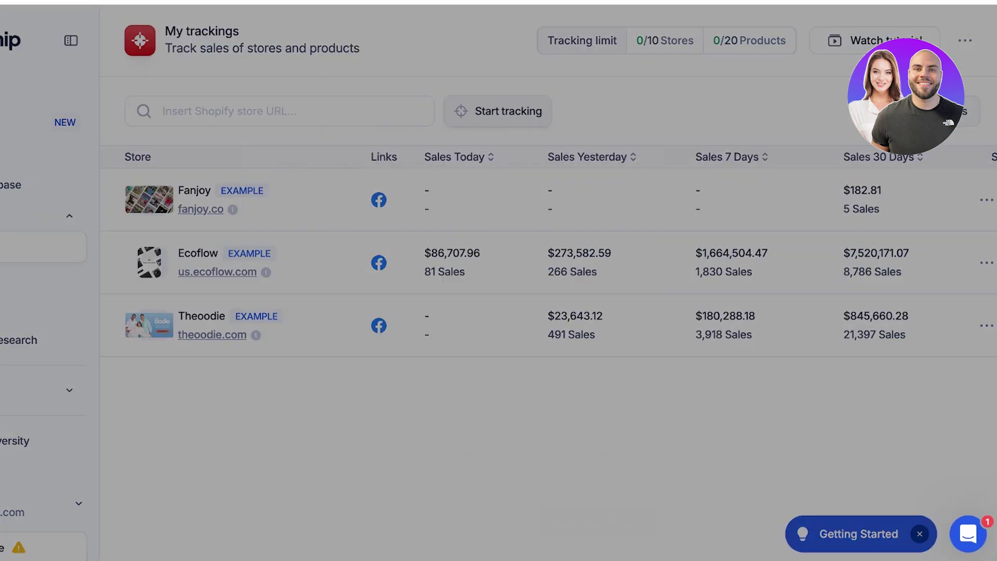
key("Escape")
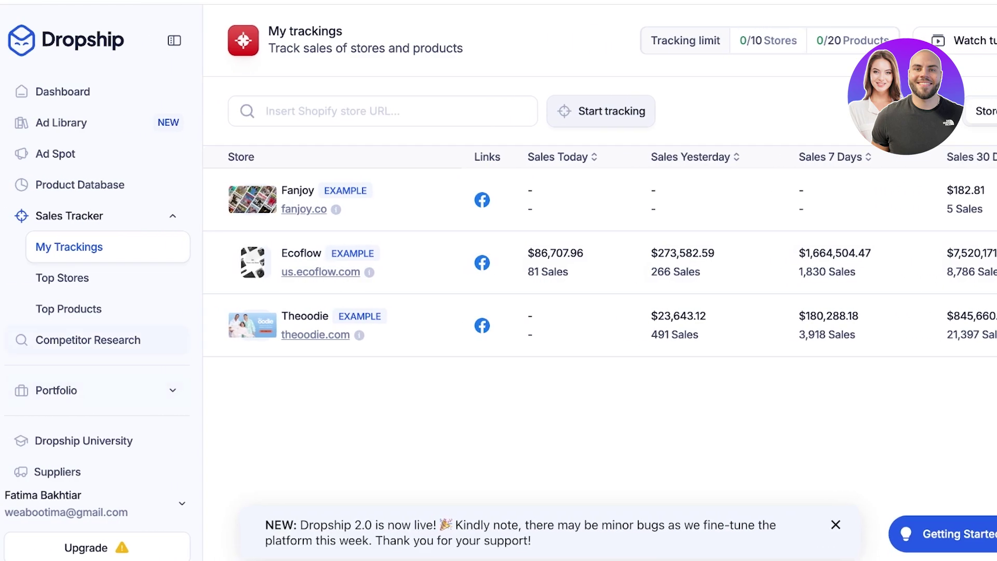
Step: Open Competitor Research and look through the listed competitor products, their stores and prices
left_click(26, 340)
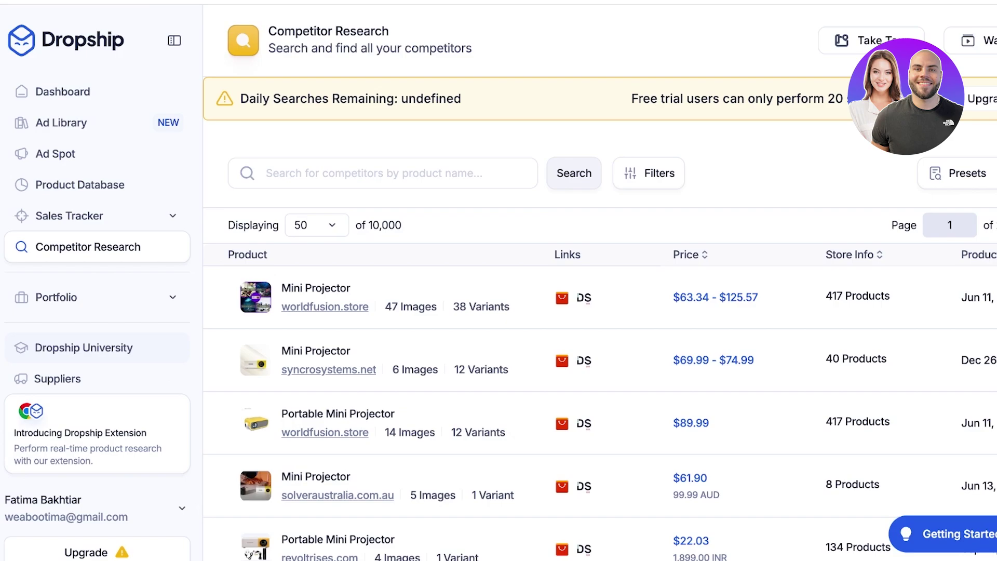
scroll(600, 359, "down", 9)
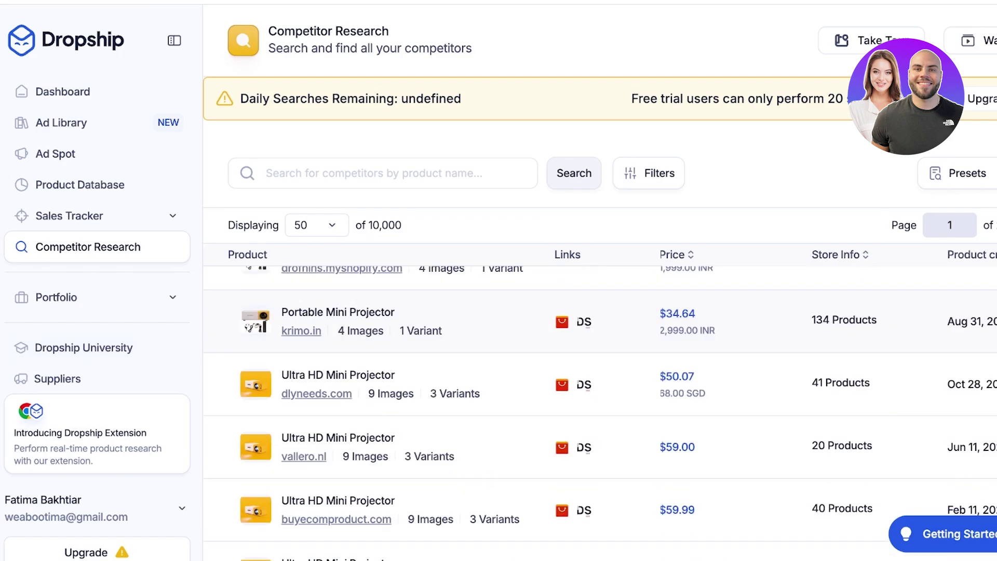
scroll(599, 360, "up", 9)
Step: Look over the weekly product drops in My Portfolio and return to the Dashboard's overview of tools
left_click(98, 297)
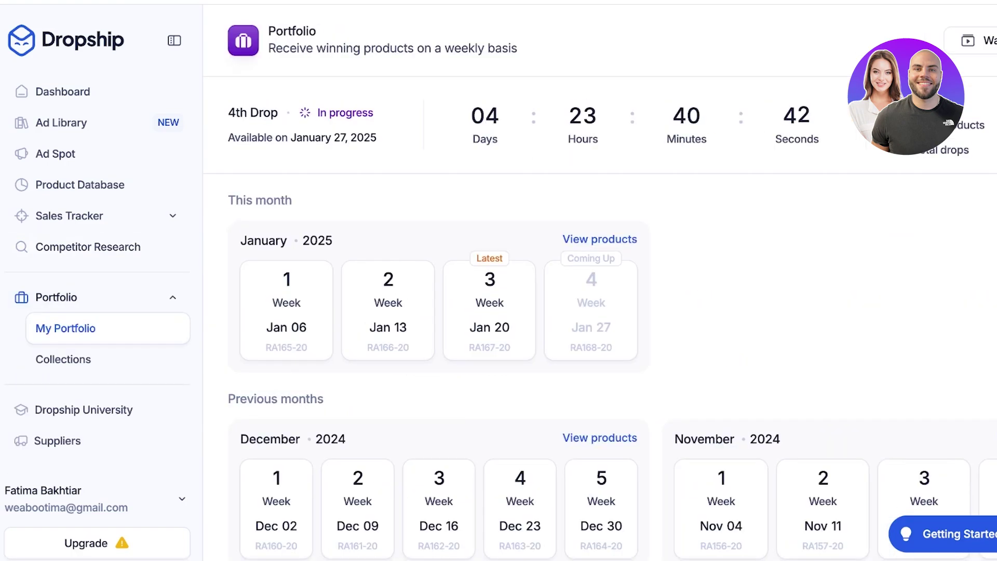
scroll(597, 363, "down", 1)
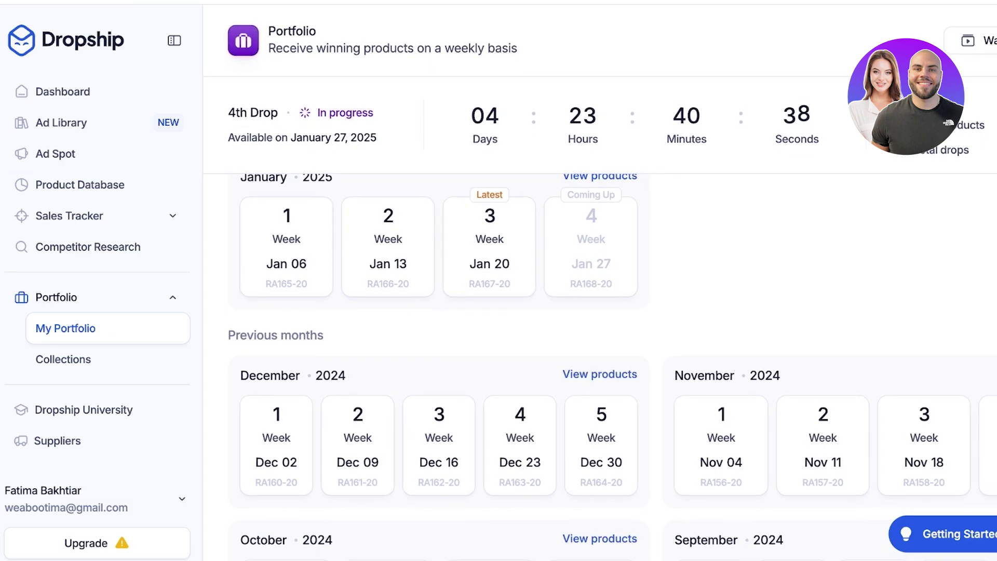
left_click(62, 91)
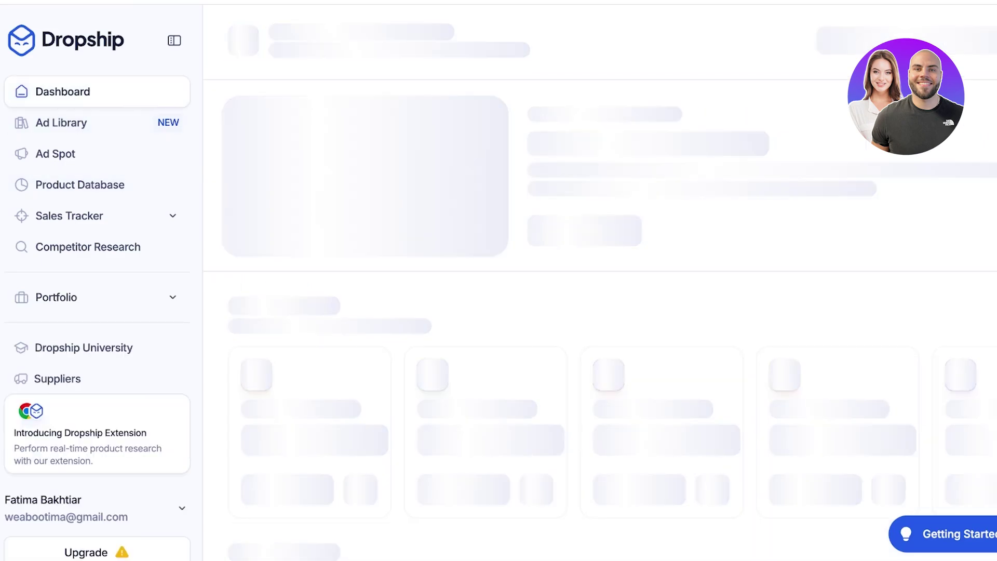
scroll(597, 322, "down", 1)
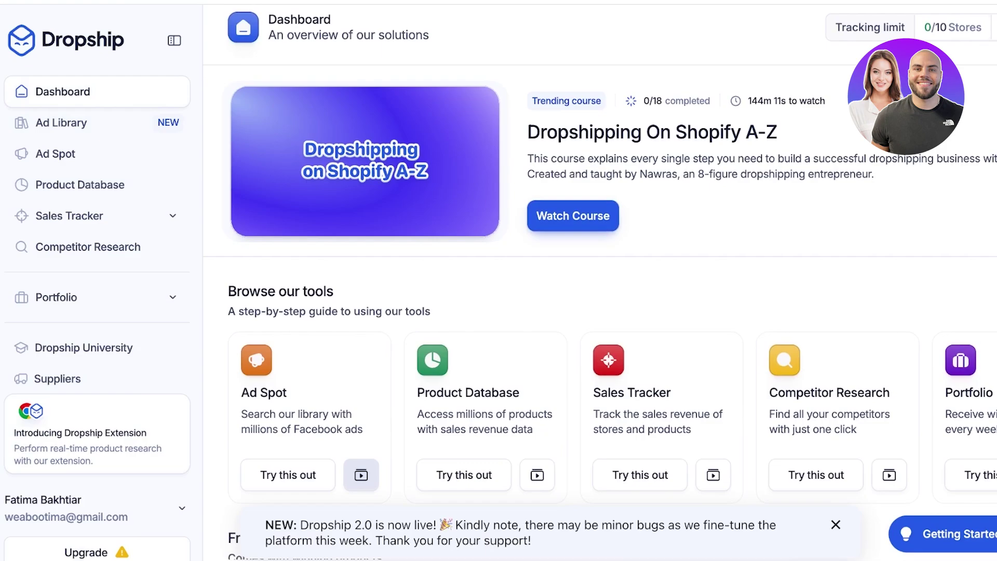